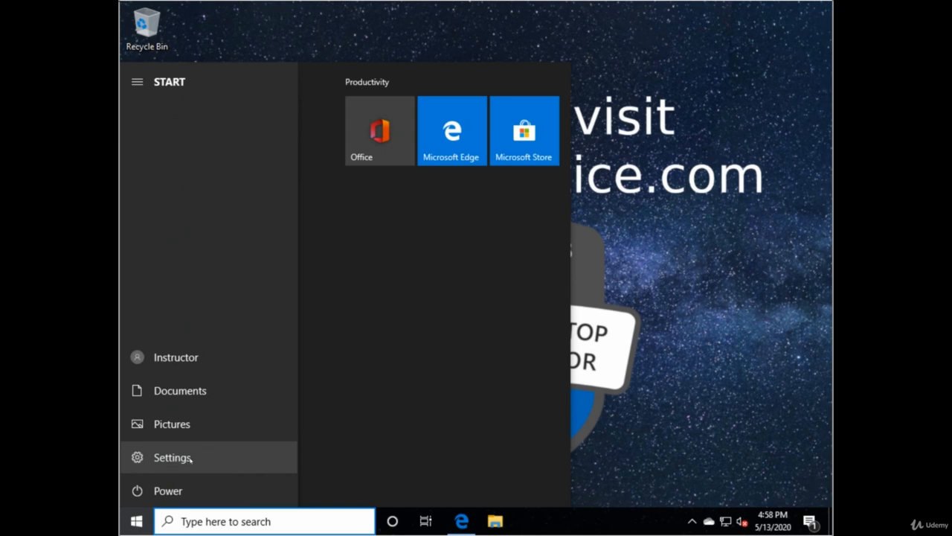
Open the Windows Update page under Update & Security in Settings and review the available updates and options.
{"action": "left_click", "coordinate": [190, 458]}
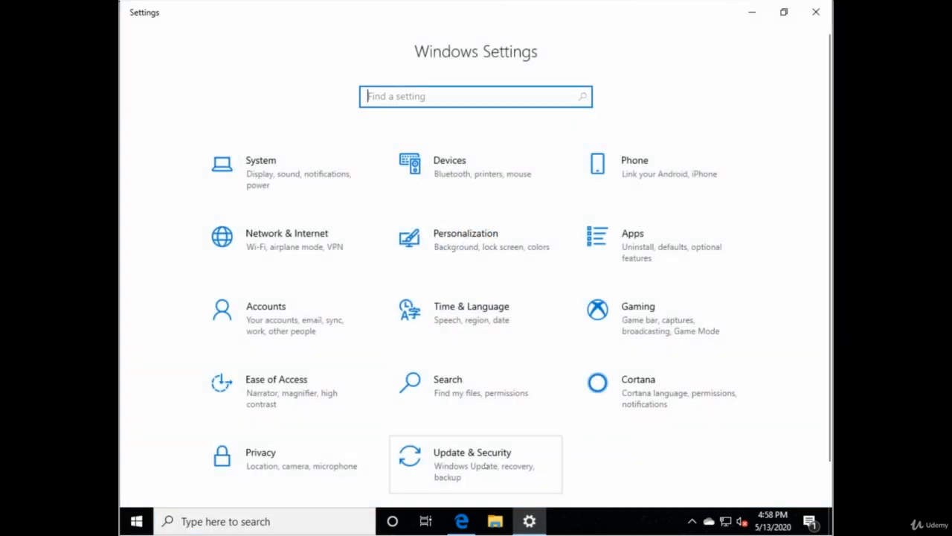
{"action": "left_click", "coordinate": [472, 464]}
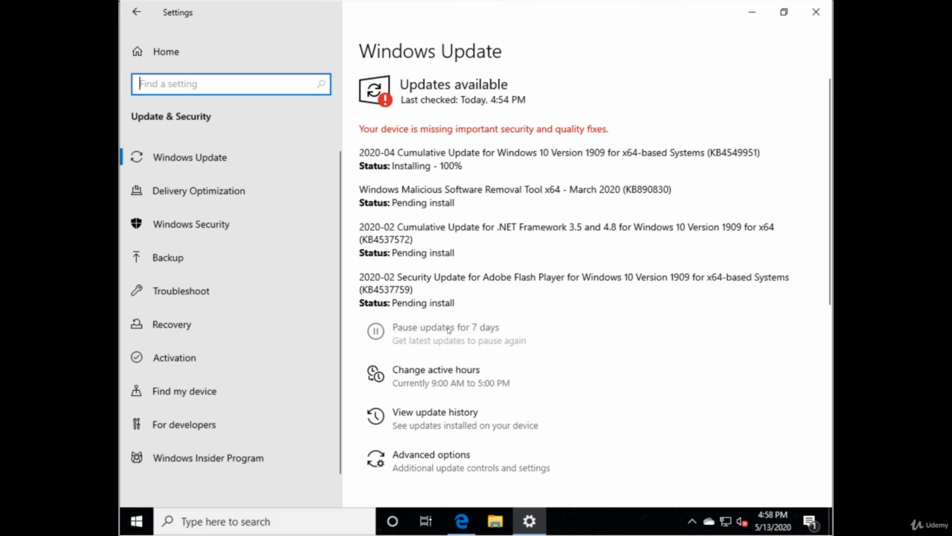
{"action": "scroll", "coordinate": [434, 280], "scroll_direction": "down", "scroll_amount": 2}
{"action": "scroll", "coordinate": [433, 279], "scroll_direction": "up", "scroll_amount": 2}
{"action": "scroll", "coordinate": [502, 246], "scroll_direction": "down", "scroll_amount": 3}
{"action": "scroll", "coordinate": [507, 214], "scroll_direction": "up", "scroll_amount": 3}
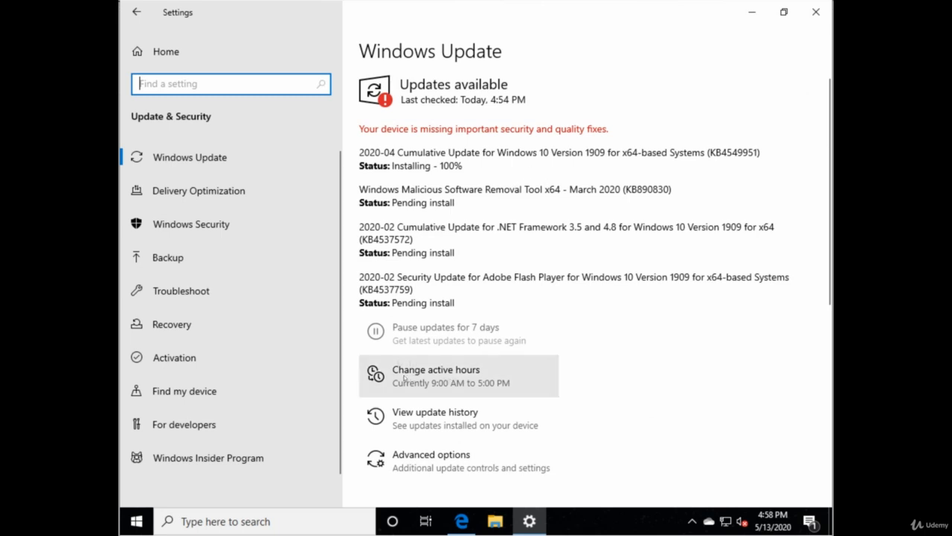
Open the device's active hours for editing and set the start time to 7:00 AM.
{"action": "left_click", "coordinate": [437, 372]}
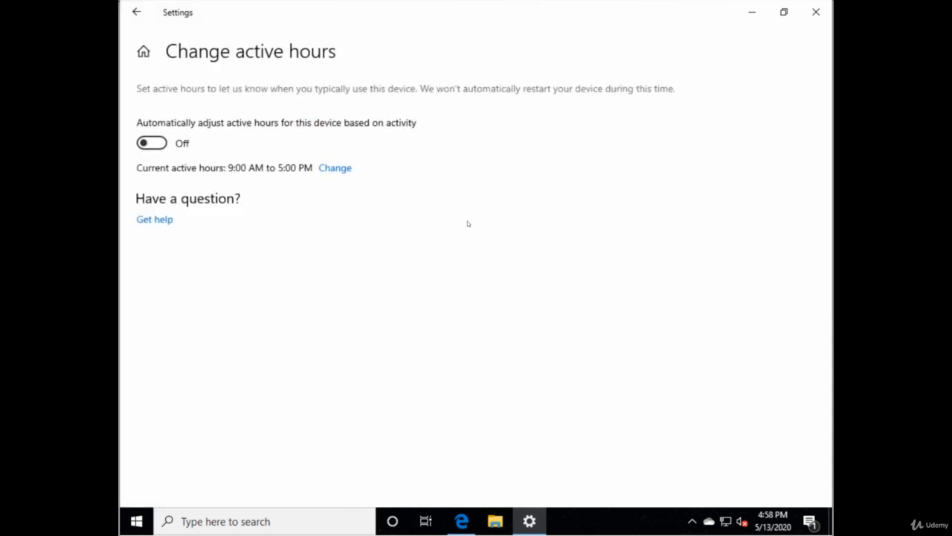
{"action": "left_click", "coordinate": [338, 174]}
{"action": "left_click", "coordinate": [338, 174]}
{"action": "left_click", "coordinate": [335, 168]}
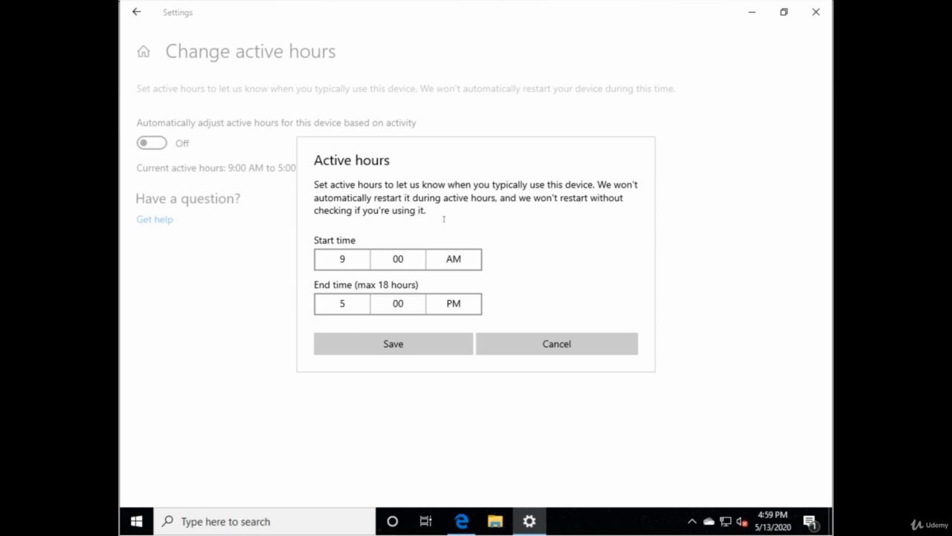
{"action": "left_click", "coordinate": [349, 260]}
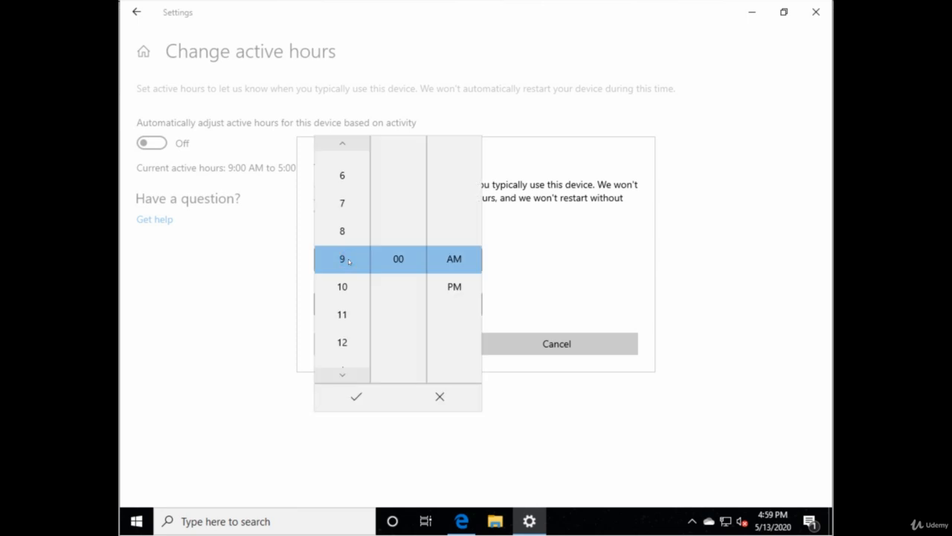
{"action": "left_click", "coordinate": [336, 207]}
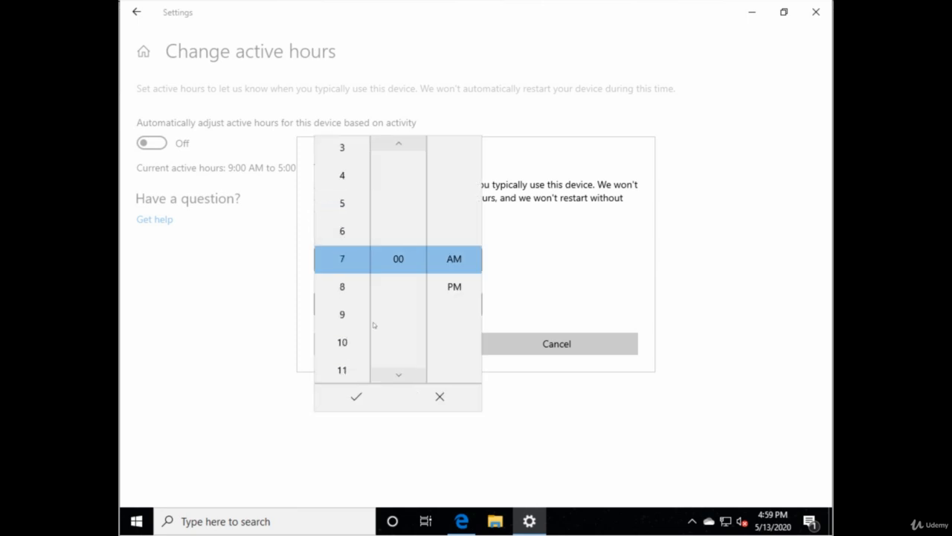
{"action": "left_click", "coordinate": [356, 396]}
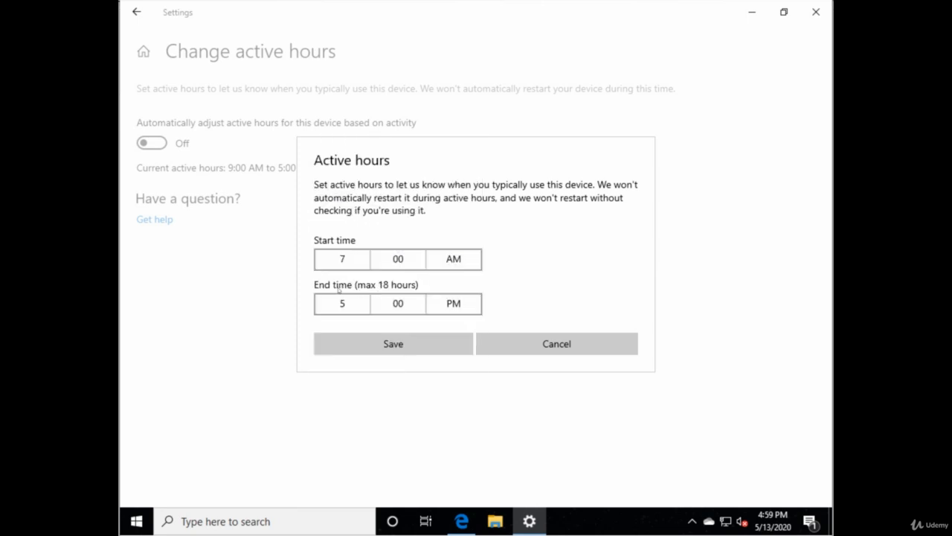
Set the end time of the active hours to 6:00 PM and save the schedule.
{"action": "left_click", "coordinate": [336, 309]}
{"action": "left_click", "coordinate": [341, 332]}
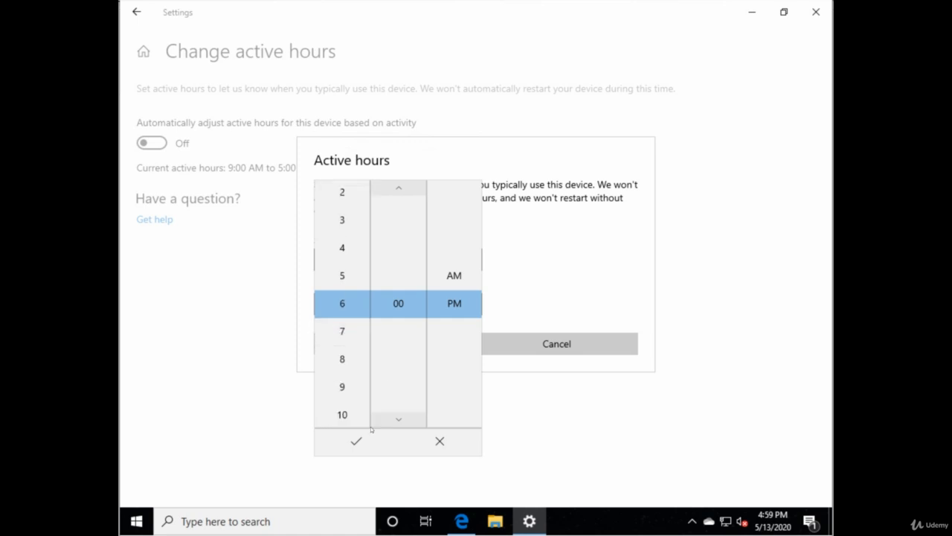
{"action": "left_click", "coordinate": [363, 439]}
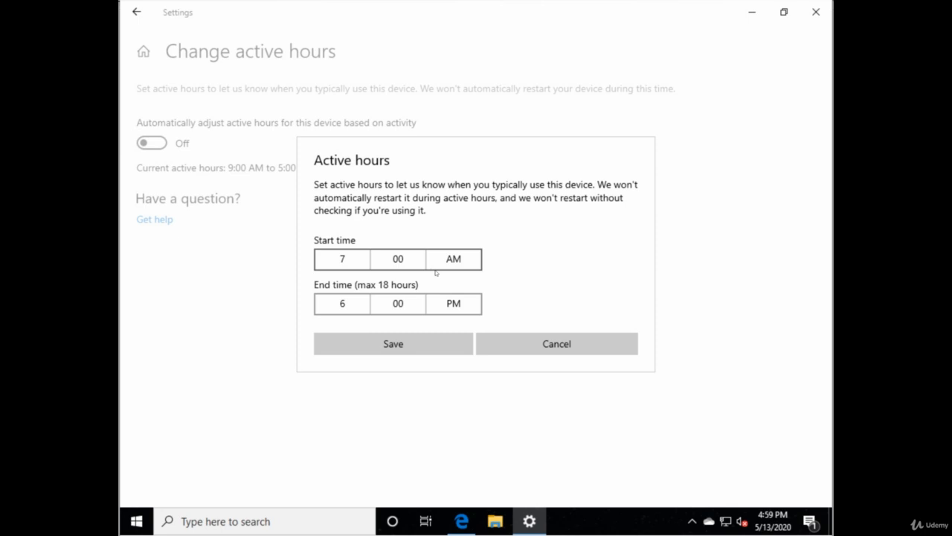
{"action": "left_click", "coordinate": [382, 344]}
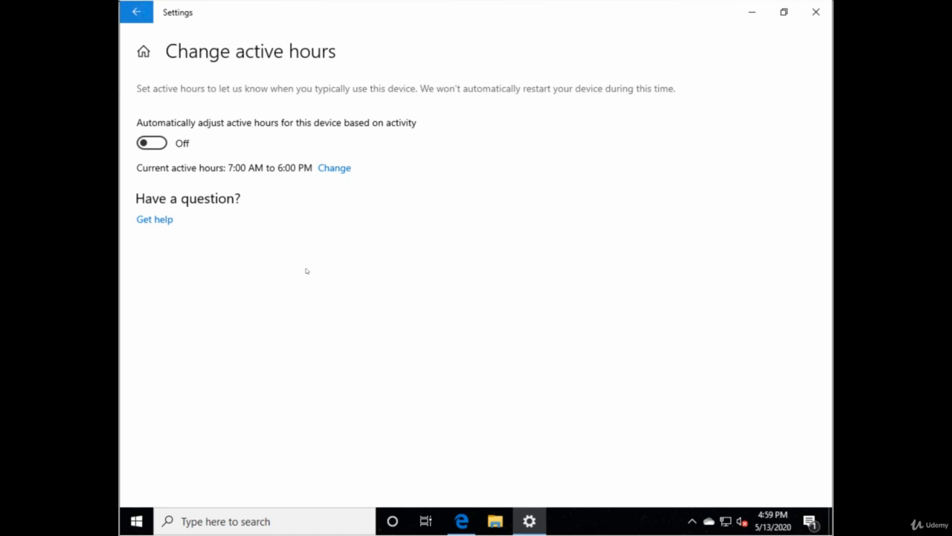
Return to the Windows Update page and look over the update statuses, related links and remaining options.
{"action": "key", "text": "alt+Left"}
{"action": "key", "text": "alt+Left"}
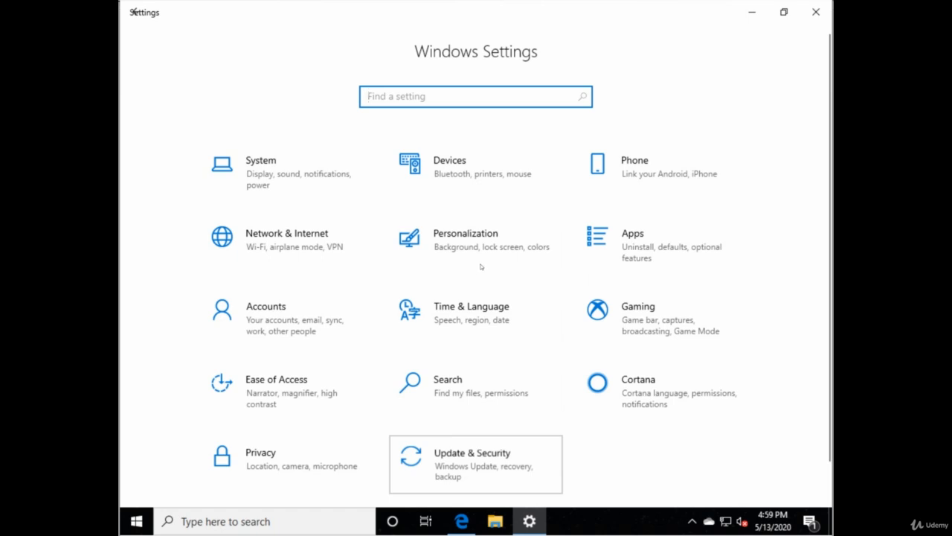
{"action": "left_click", "coordinate": [478, 450]}
{"action": "left_click", "coordinate": [449, 474]}
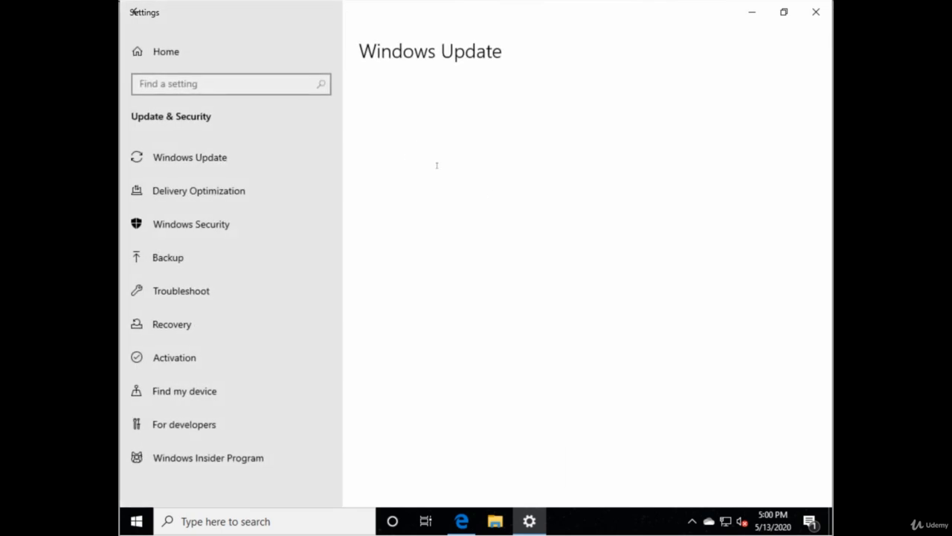
{"action": "scroll", "coordinate": [552, 281], "scroll_direction": "down", "scroll_amount": 5}
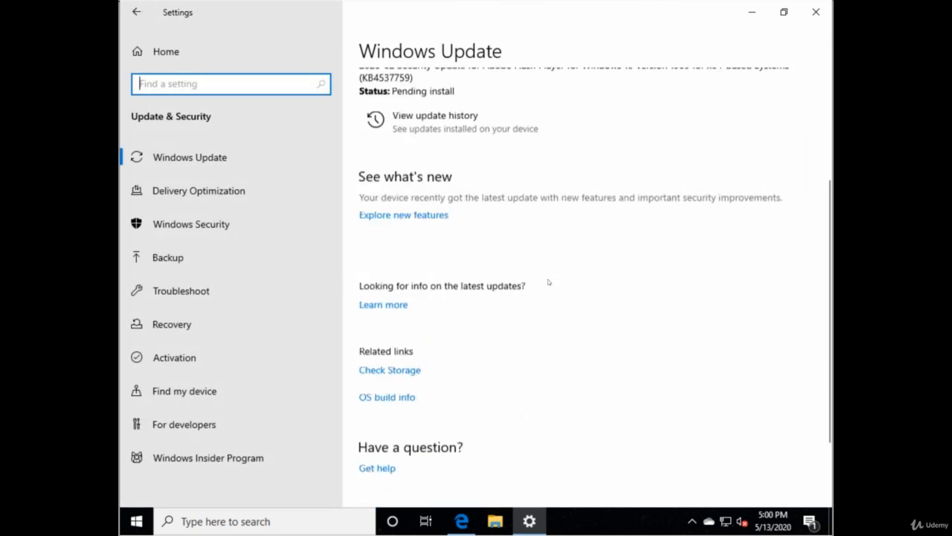
{"action": "scroll", "coordinate": [546, 280], "scroll_direction": "up", "scroll_amount": 2}
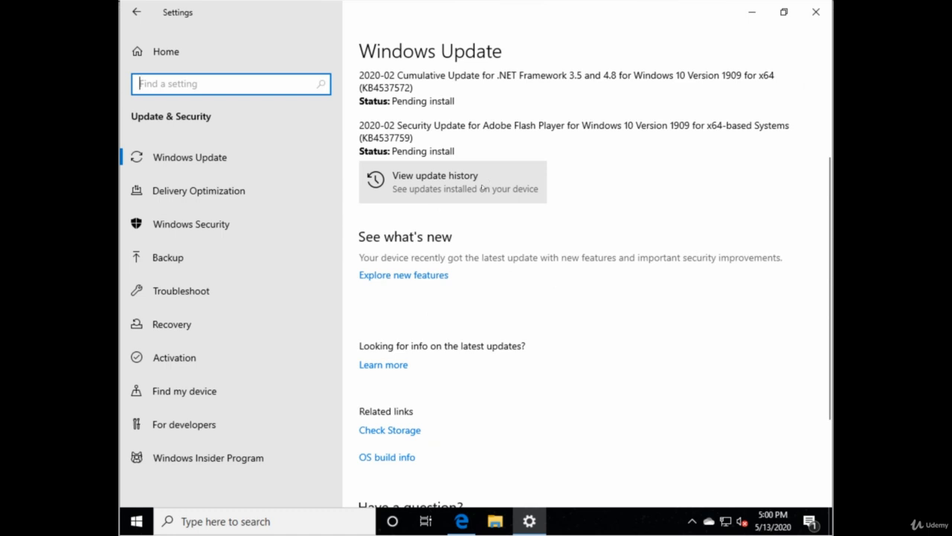
{"action": "scroll", "coordinate": [482, 188], "scroll_direction": "up", "scroll_amount": 2}
{"action": "scroll", "coordinate": [483, 233], "scroll_direction": "down", "scroll_amount": 4}
{"action": "scroll", "coordinate": [470, 260], "scroll_direction": "up", "scroll_amount": 1}
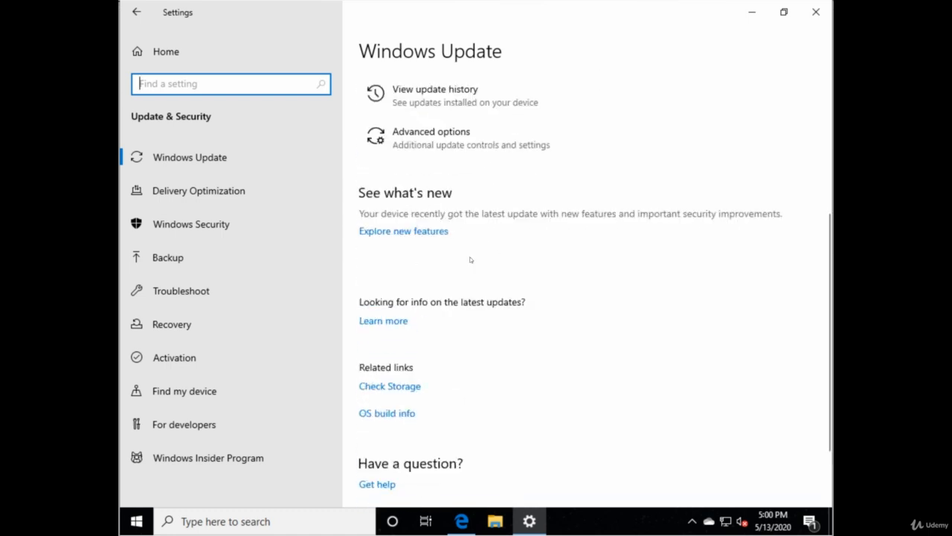
{"action": "scroll", "coordinate": [471, 260], "scroll_direction": "up", "scroll_amount": 3}
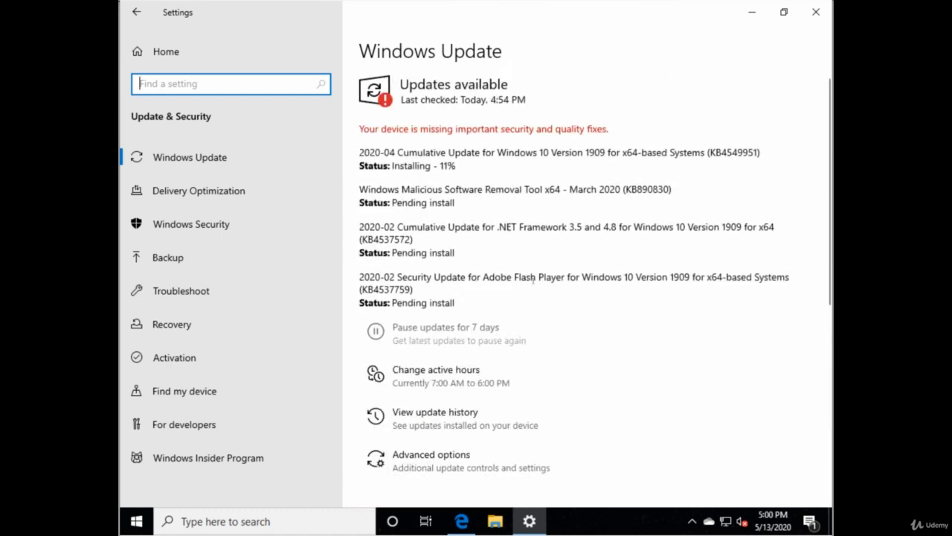
Open the advanced Windows Update options and examine the update, restart notification and pause settings.
{"action": "scroll", "coordinate": [521, 305], "scroll_direction": "down", "scroll_amount": 2}
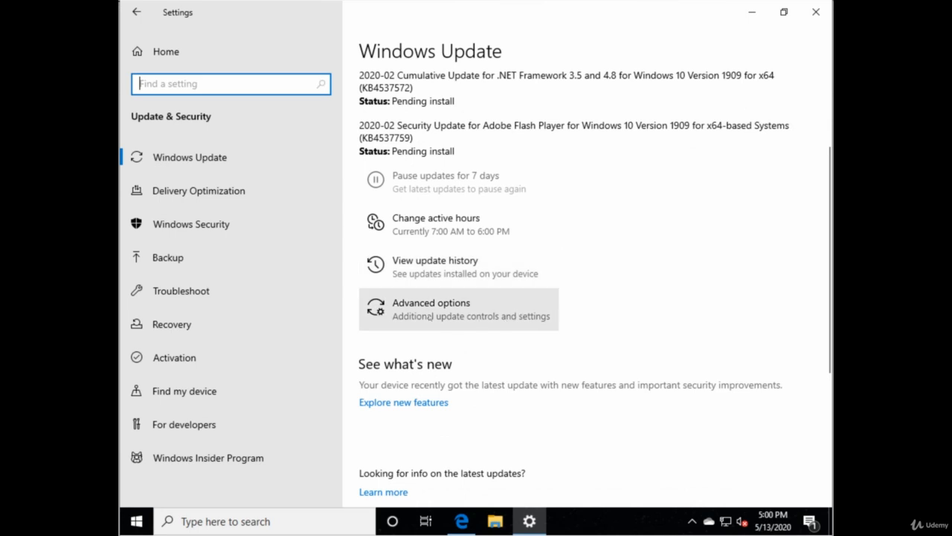
{"action": "left_click", "coordinate": [438, 312]}
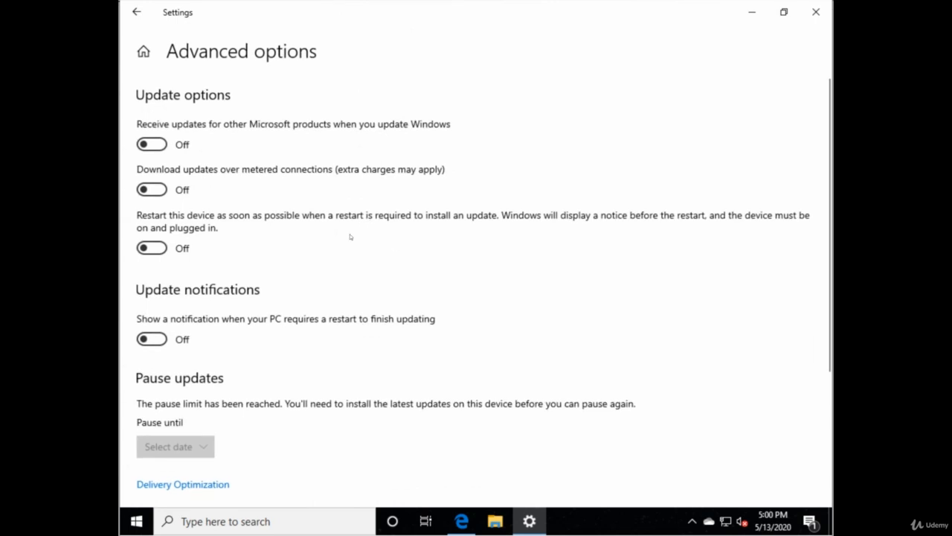
{"action": "scroll", "coordinate": [362, 280], "scroll_direction": "down", "scroll_amount": 5}
{"action": "scroll", "coordinate": [365, 282], "scroll_direction": "up", "scroll_amount": 5}
{"action": "scroll", "coordinate": [408, 255], "scroll_direction": "down", "scroll_amount": 4}
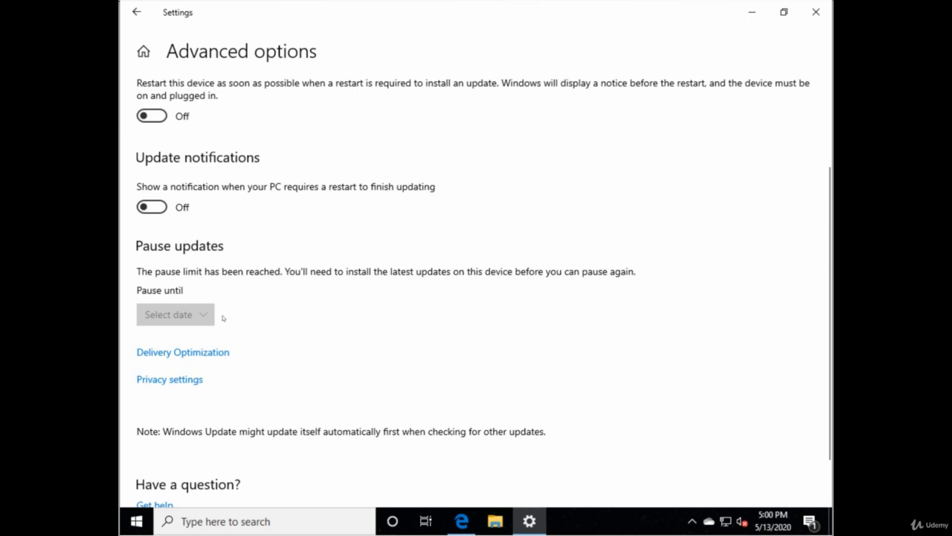
{"action": "scroll", "coordinate": [238, 318], "scroll_direction": "up", "scroll_amount": 3}
{"action": "scroll", "coordinate": [342, 335], "scroll_direction": "down", "scroll_amount": 3}
View the Delivery Optimization settings linked from the advanced options, and return to the Windows Update page.
{"action": "left_click", "coordinate": [180, 352]}
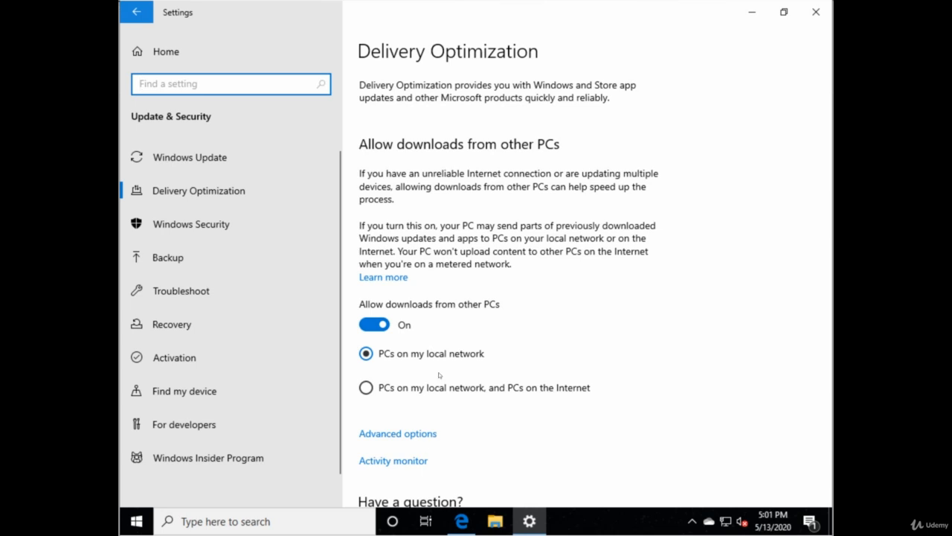
{"action": "left_click", "coordinate": [398, 433]}
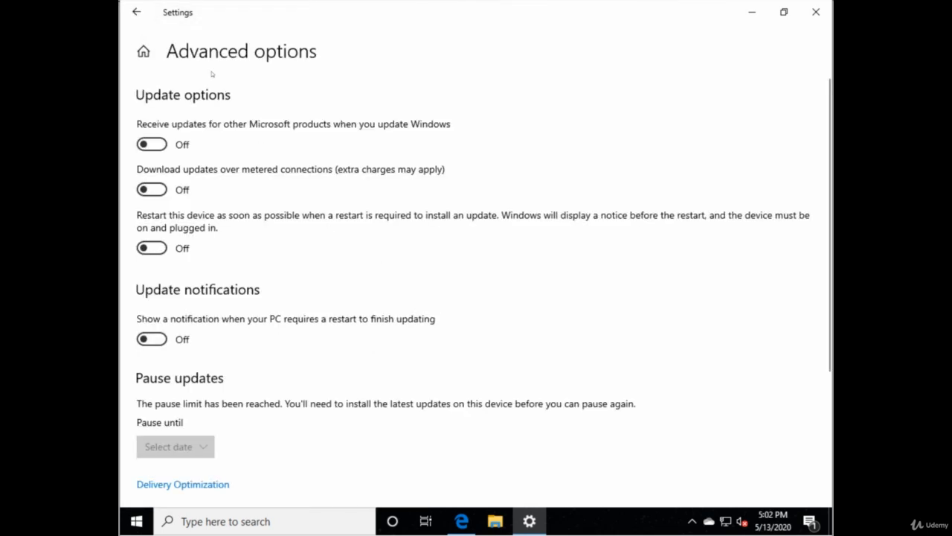
{"action": "left_click", "coordinate": [142, 13]}
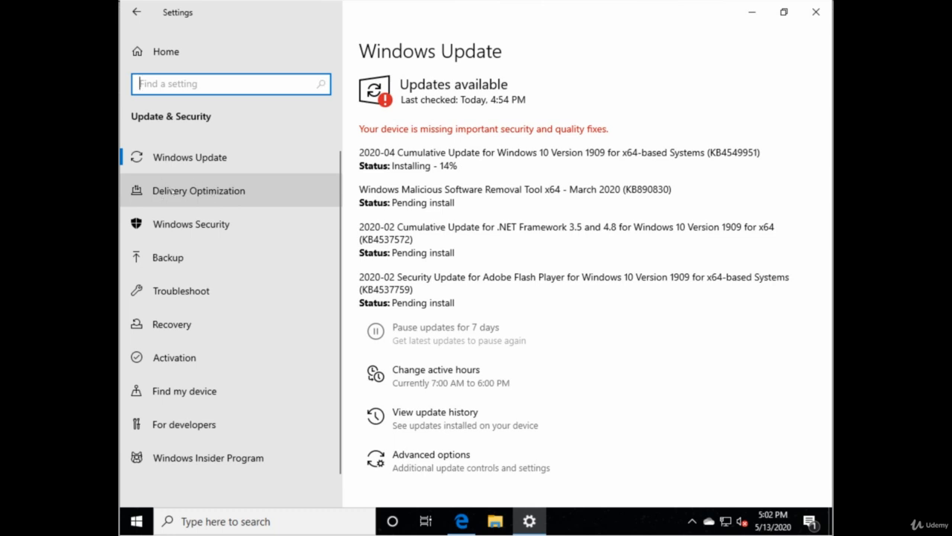
Turn off Allow downloads from other PCs in Delivery Optimization and close Settings.
{"action": "left_click", "coordinate": [186, 191]}
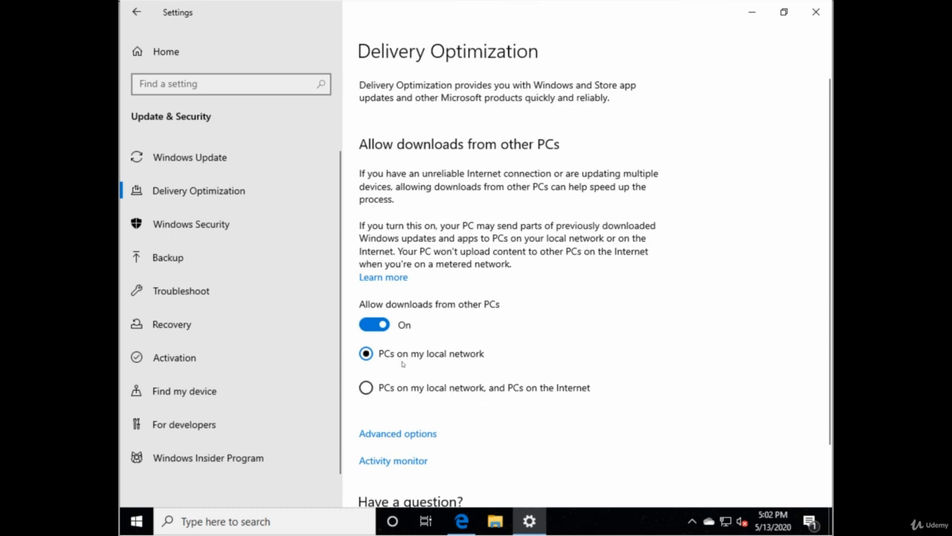
{"action": "left_click", "coordinate": [385, 327]}
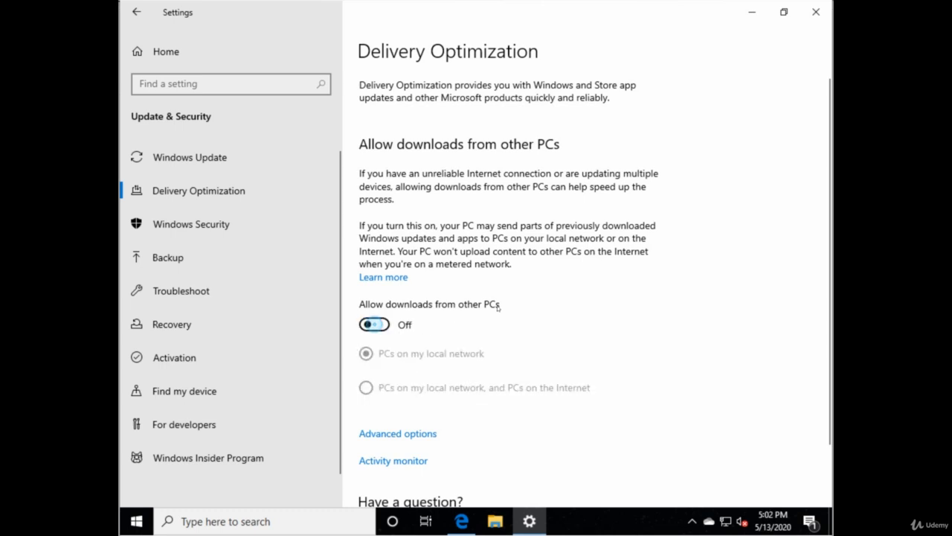
{"action": "scroll", "coordinate": [494, 354], "scroll_direction": "down", "scroll_amount": 1}
{"action": "scroll", "coordinate": [494, 354], "scroll_direction": "up", "scroll_amount": 1}
{"action": "left_click", "coordinate": [816, 12]}
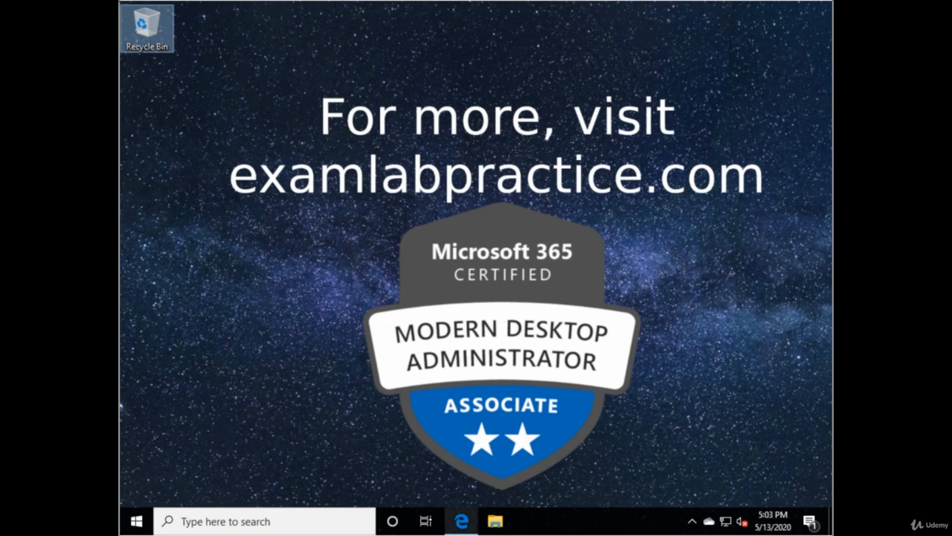
Switch to Server Manager and advance the Add Roles and Features Wizard to the server roles for NYC-DC1.
{"action": "left_click", "coordinate": [525, 495]}
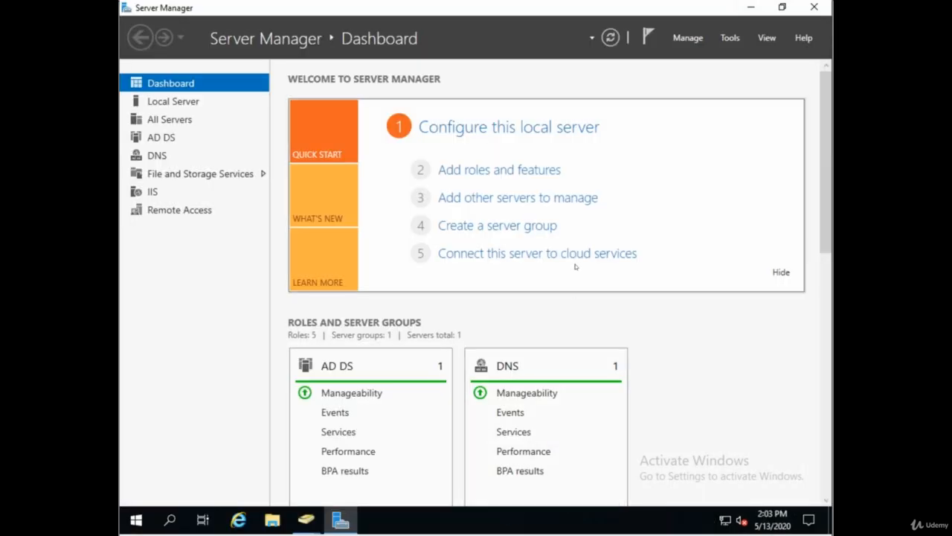
{"action": "left_click", "coordinate": [685, 38]}
{"action": "left_click", "coordinate": [691, 55]}
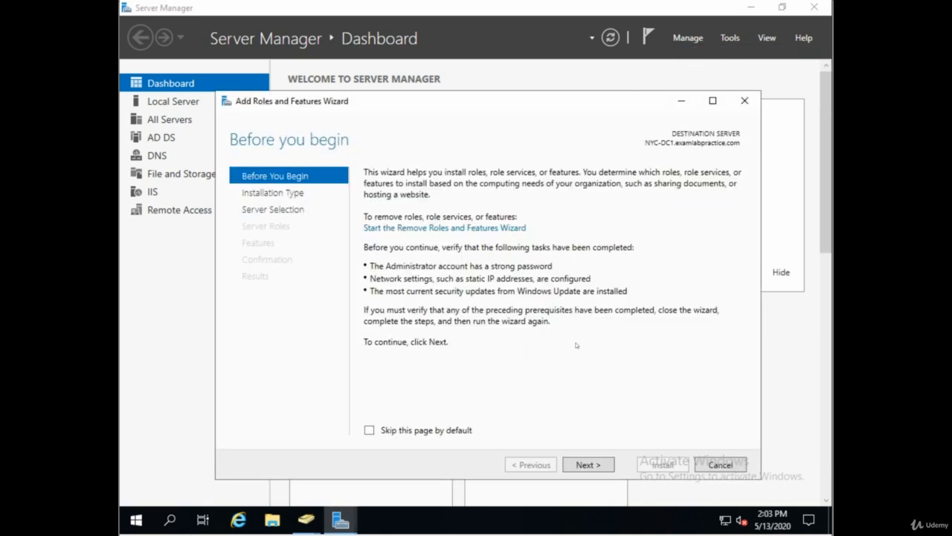
{"action": "left_click", "coordinate": [588, 466]}
{"action": "left_click", "coordinate": [588, 466]}
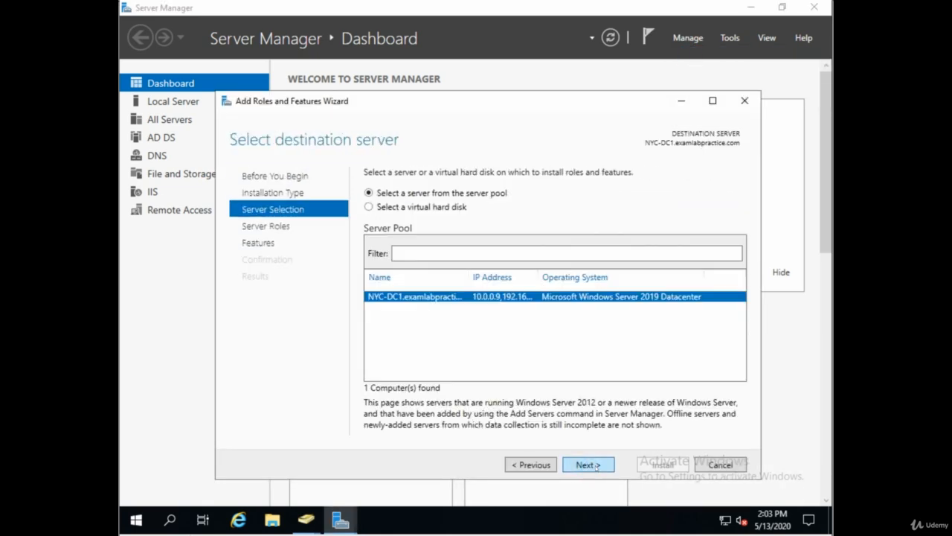
{"action": "left_click", "coordinate": [588, 466]}
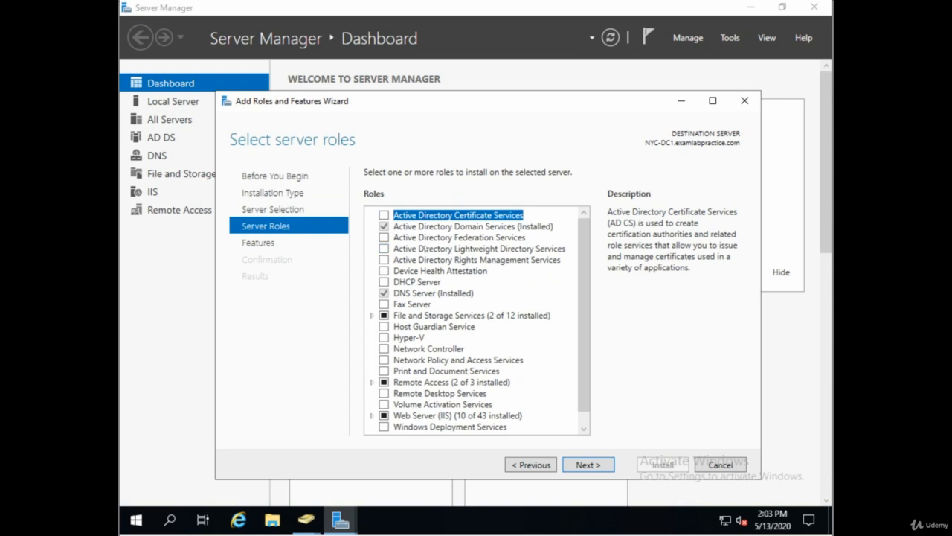
Select the Windows Server Update Services role with its required features and management tools, and cancel the wizard.
{"action": "scroll", "coordinate": [446, 339], "scroll_direction": "down", "scroll_amount": 1}
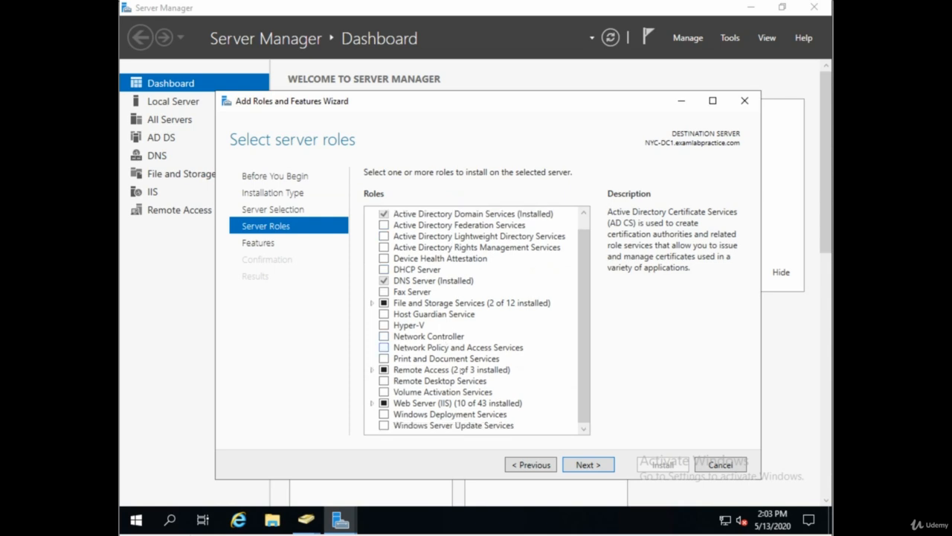
{"action": "left_click", "coordinate": [437, 427]}
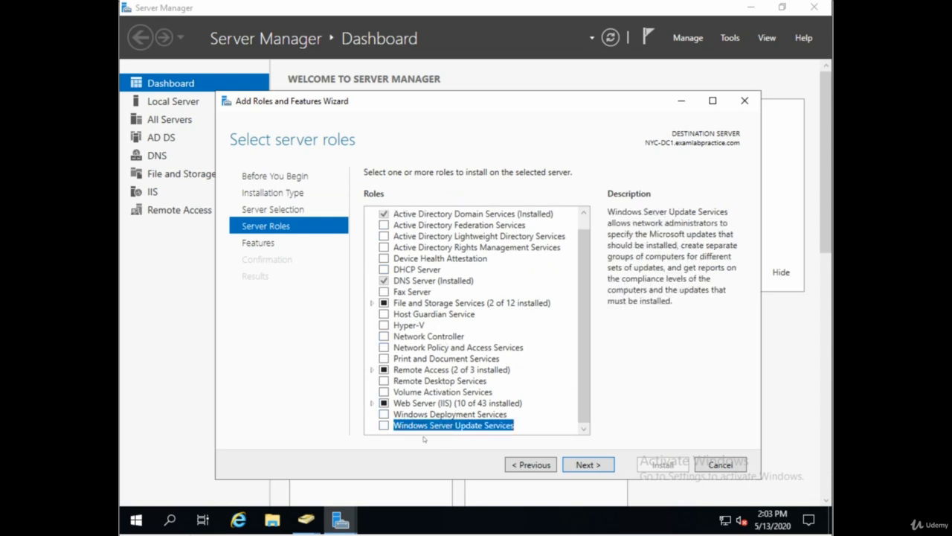
{"action": "left_click", "coordinate": [383, 424]}
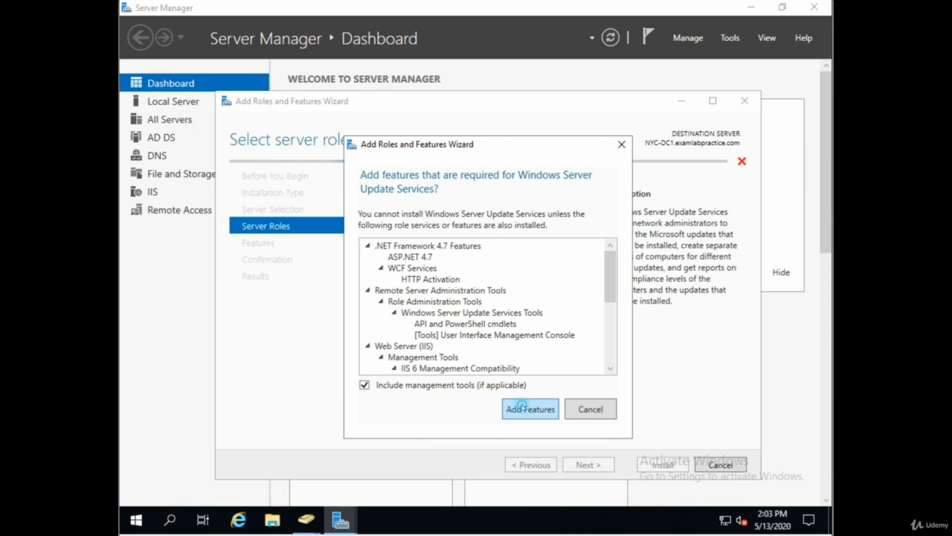
{"action": "left_click", "coordinate": [525, 408]}
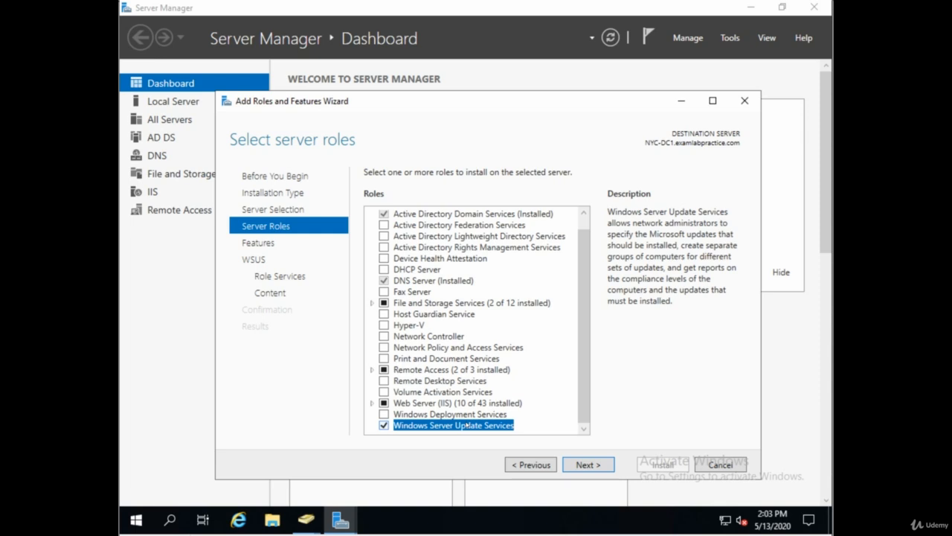
{"action": "left_click", "coordinate": [723, 467]}
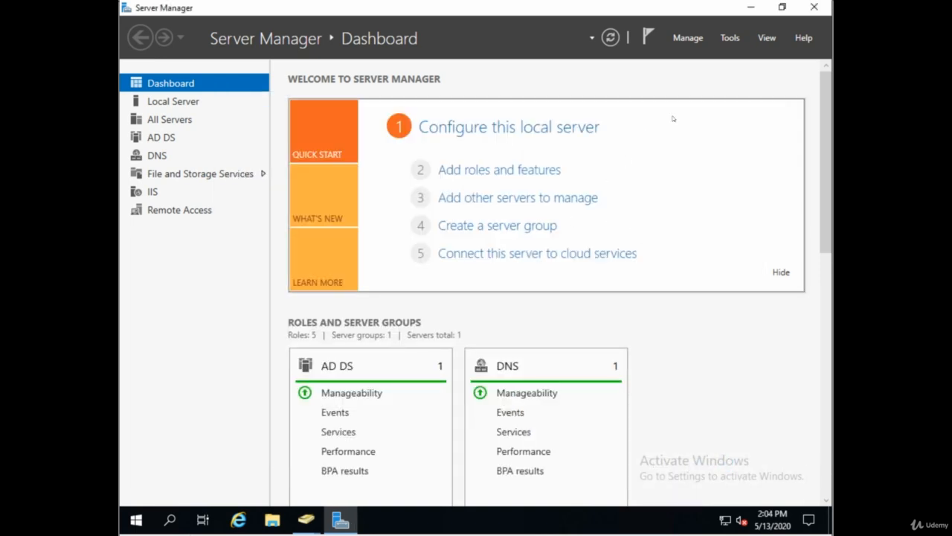
Open the Group Policy Management console from Server Manager and bring its window to the front.
{"action": "left_click", "coordinate": [730, 37]}
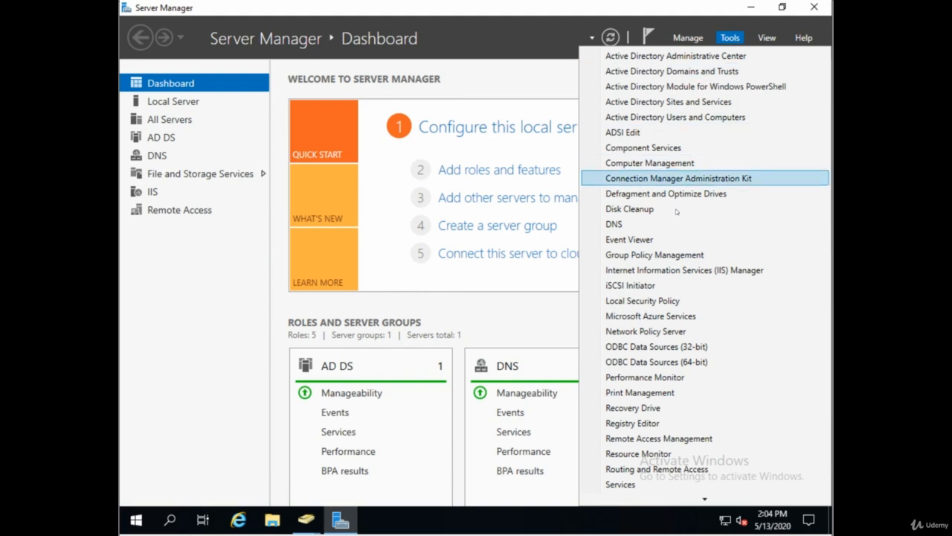
{"action": "left_click", "coordinate": [662, 255]}
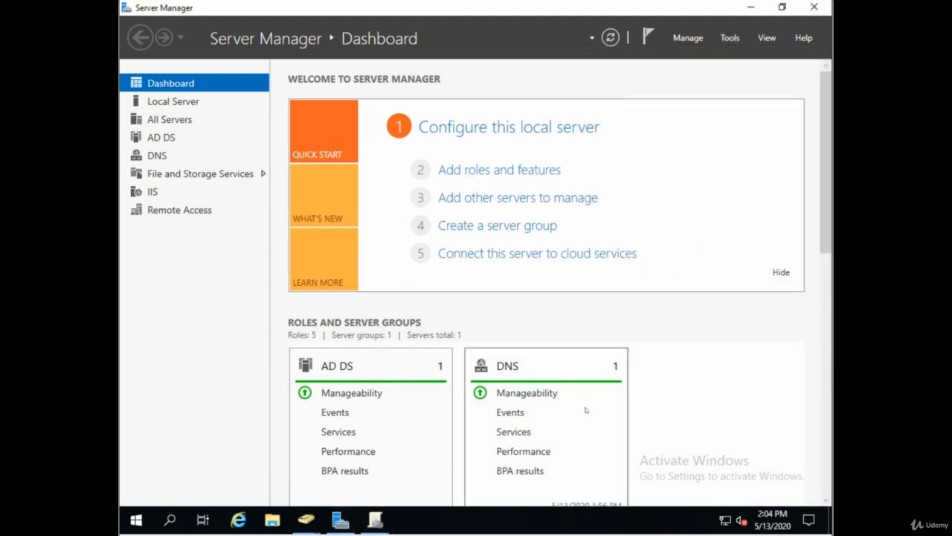
{"action": "left_click", "coordinate": [378, 520]}
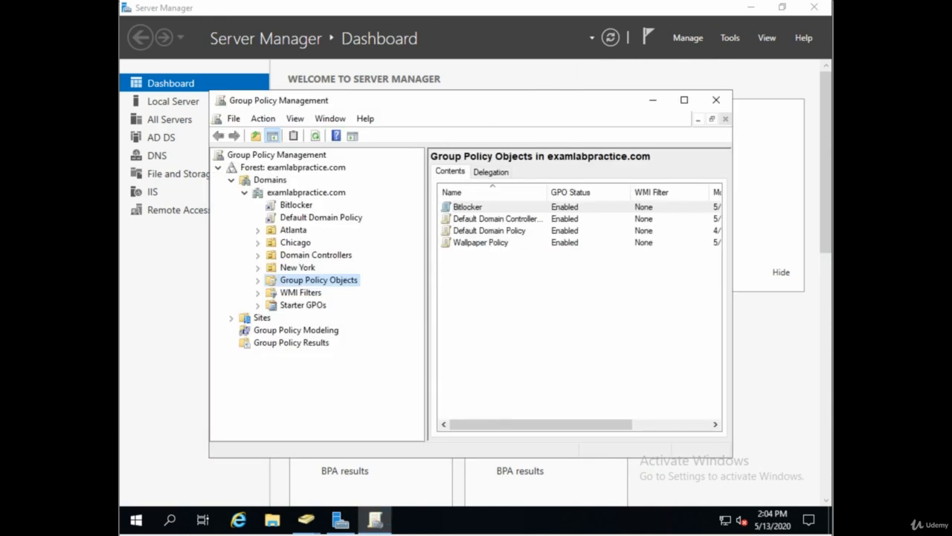
{"action": "left_click", "coordinate": [538, 517]}
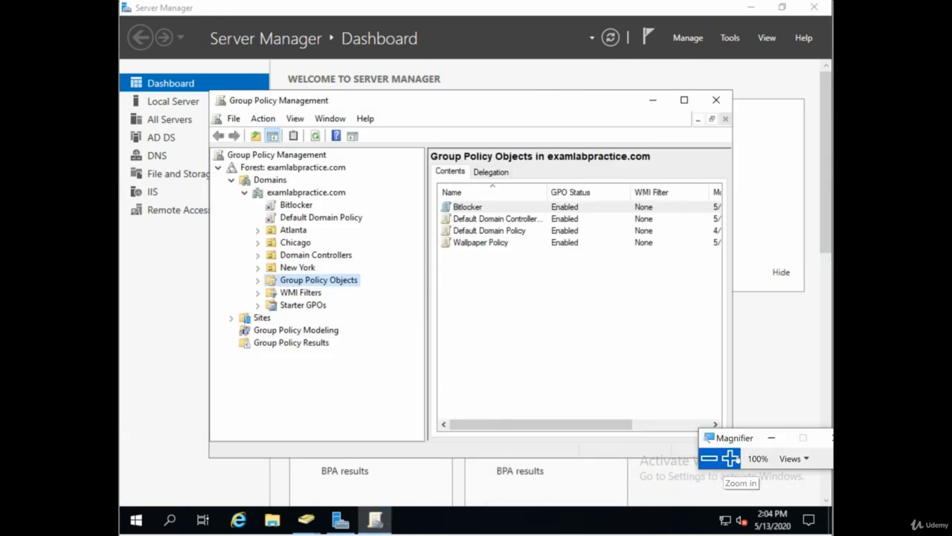
{"action": "left_click", "coordinate": [729, 457]}
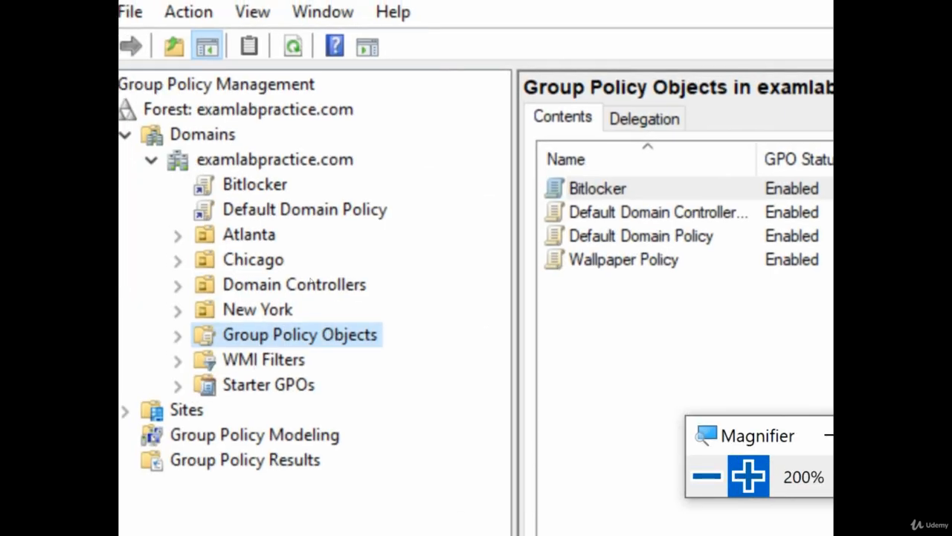
Create a new Group Policy Object named WSUS in the Group Policy Objects container of examlabpractice.com.
{"action": "right_click", "coordinate": [286, 331]}
{"action": "left_click", "coordinate": [365, 345]}
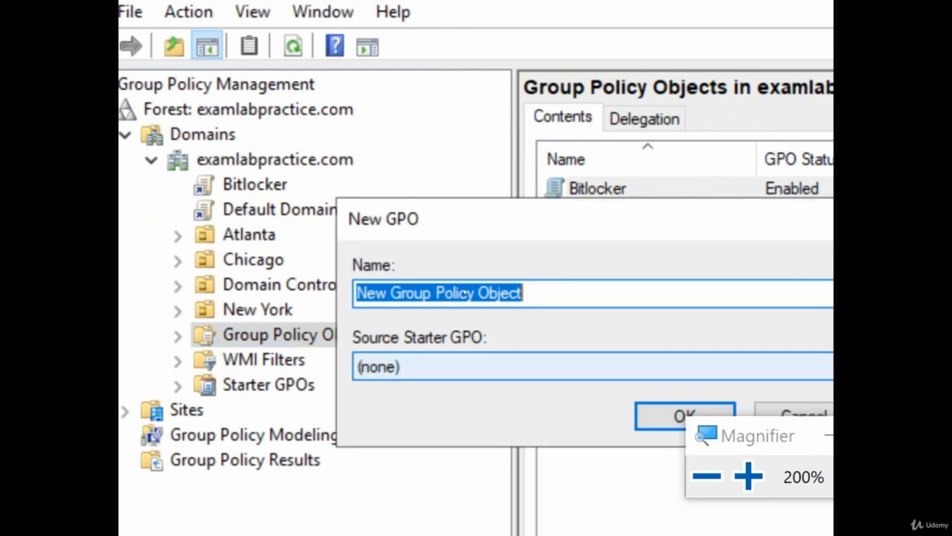
{"action": "type", "text": "WSUS"}
{"action": "key", "text": "Return"}
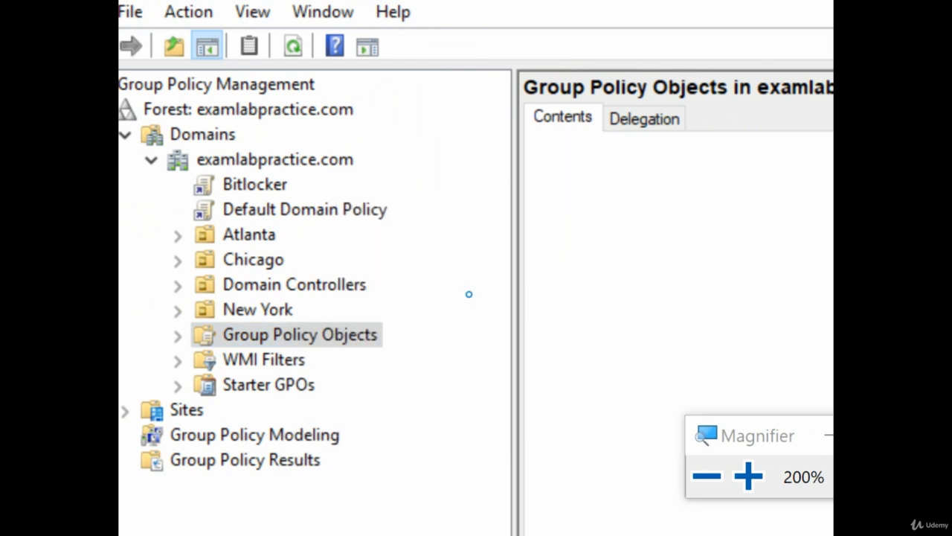
Open the WSUS policy object for editing in the Group Policy Management Editor.
{"action": "right_click", "coordinate": [596, 281]}
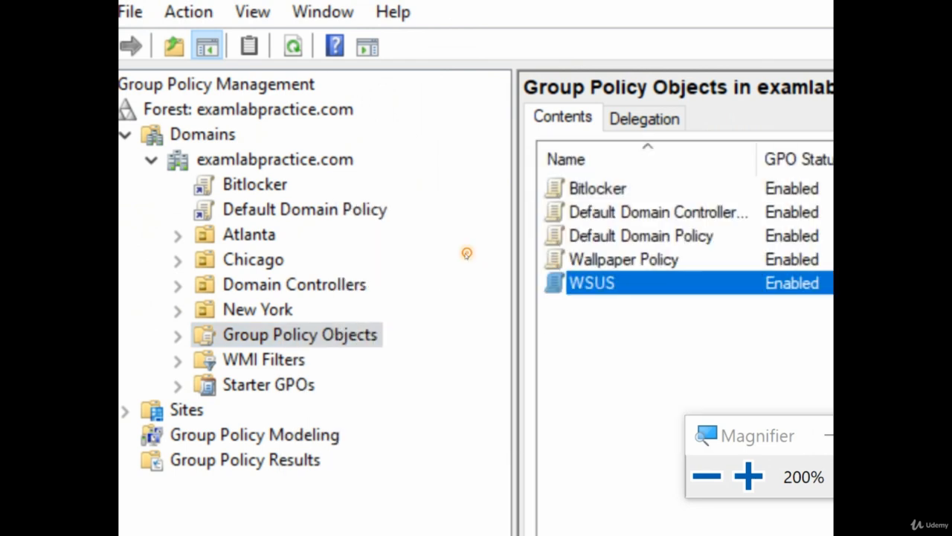
{"action": "left_click", "coordinate": [658, 299]}
{"action": "left_click", "coordinate": [707, 476]}
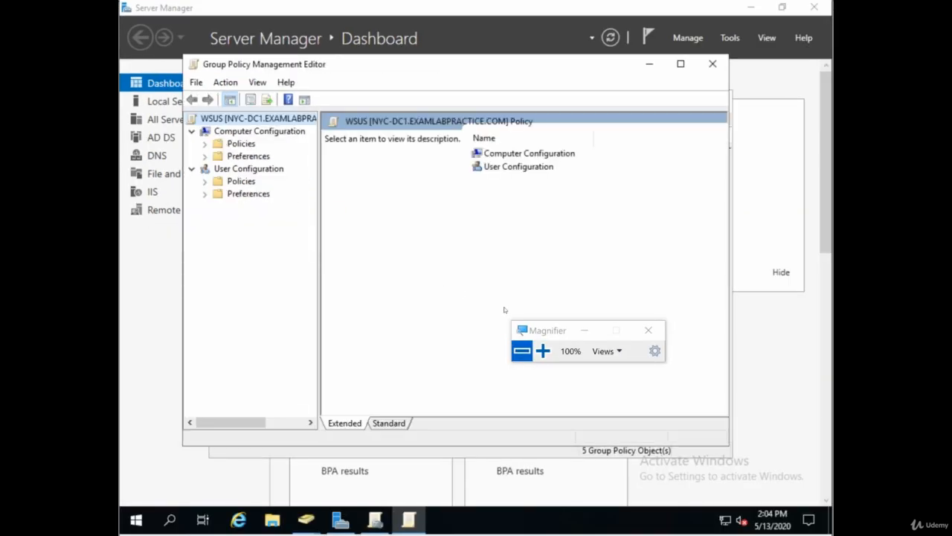
{"action": "left_click", "coordinate": [542, 351]}
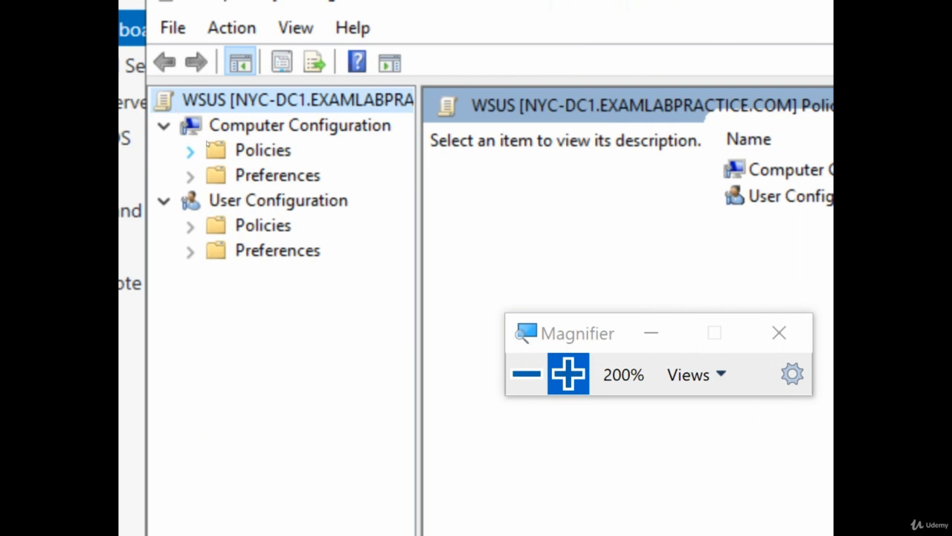
Show the Windows Update settings under Computer Configuration, Policies, Administrative Templates, Windows Components.
{"action": "left_click", "coordinate": [191, 151]}
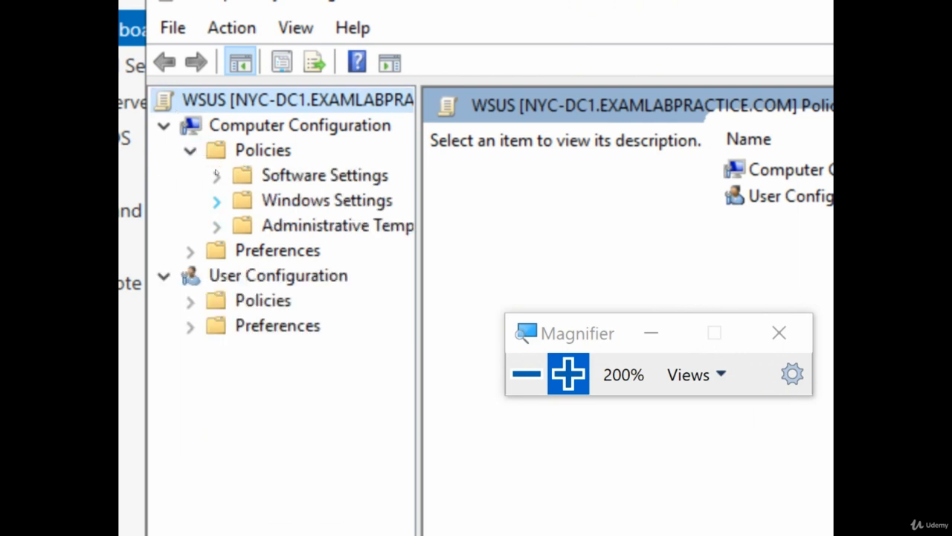
{"action": "left_click", "coordinate": [217, 226]}
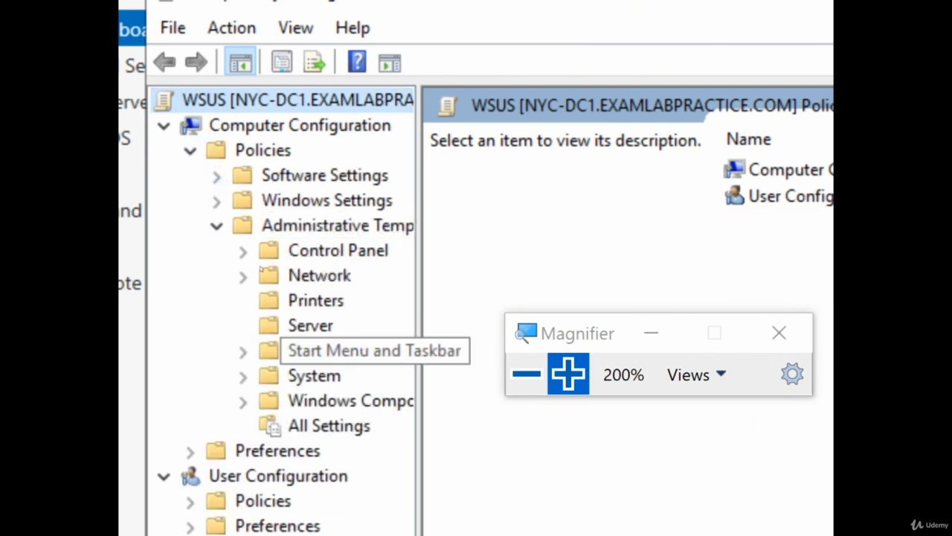
{"action": "left_click", "coordinate": [242, 400]}
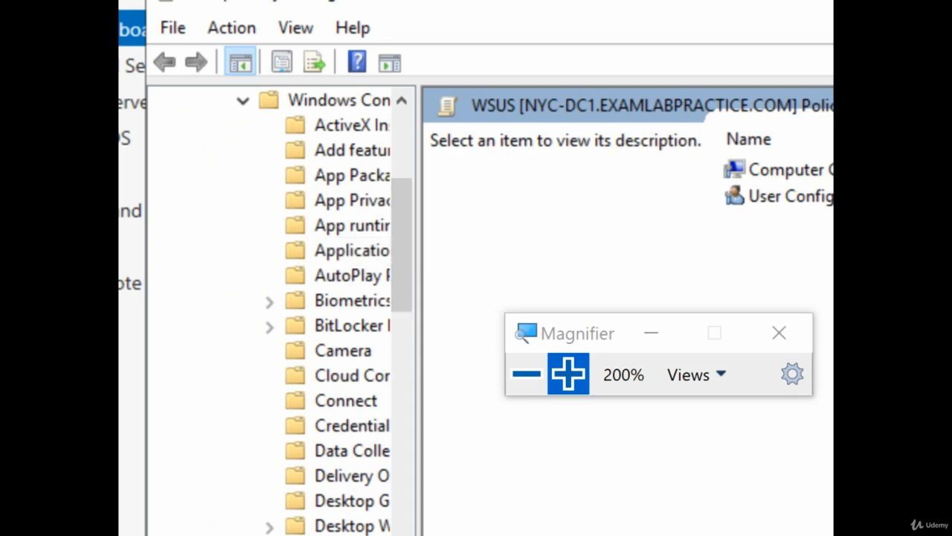
{"action": "key", "text": "super+minus"}
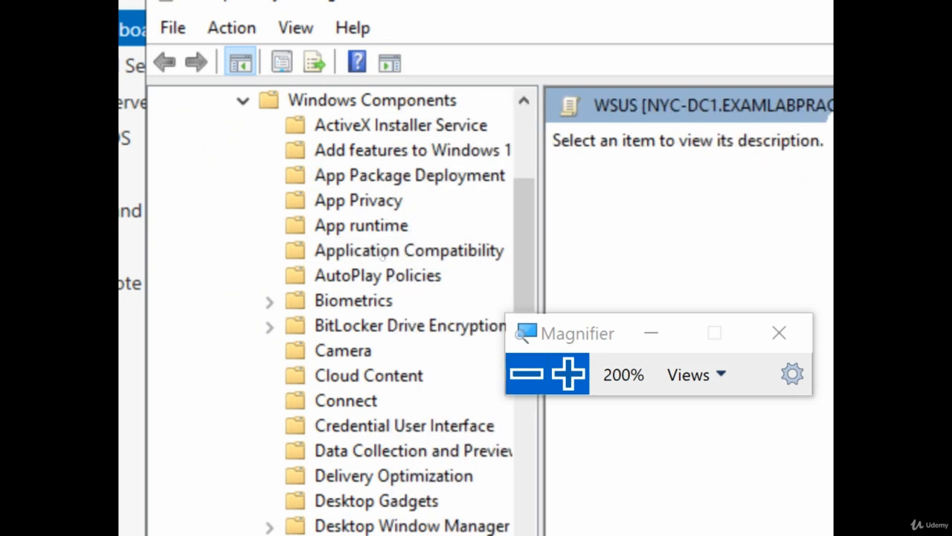
{"action": "scroll", "coordinate": [284, 289], "scroll_direction": "down", "scroll_amount": 16}
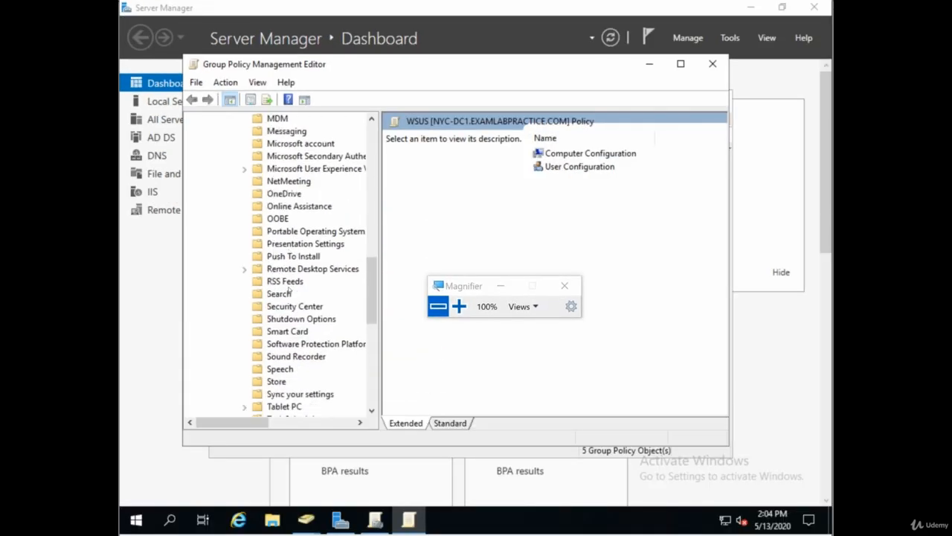
{"action": "scroll", "coordinate": [288, 288], "scroll_direction": "down", "scroll_amount": 4}
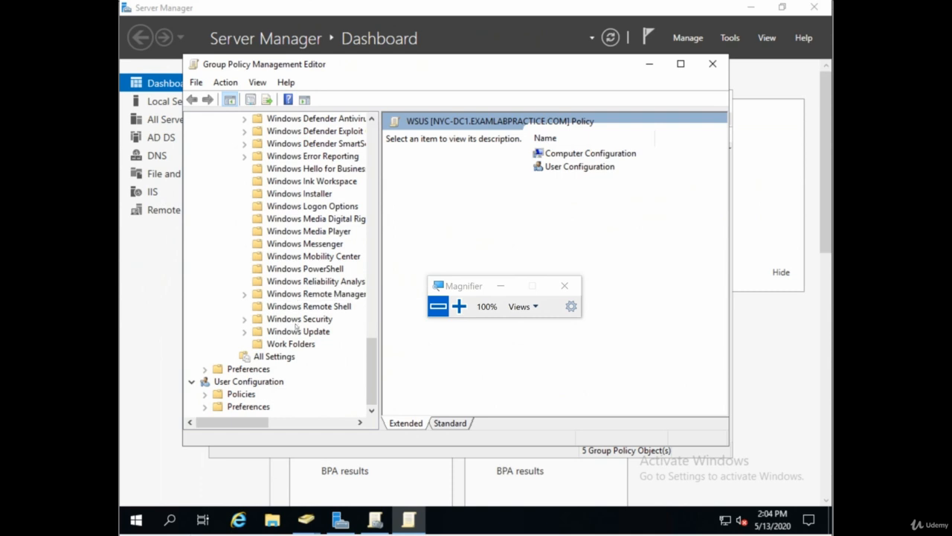
{"action": "left_click", "coordinate": [297, 331]}
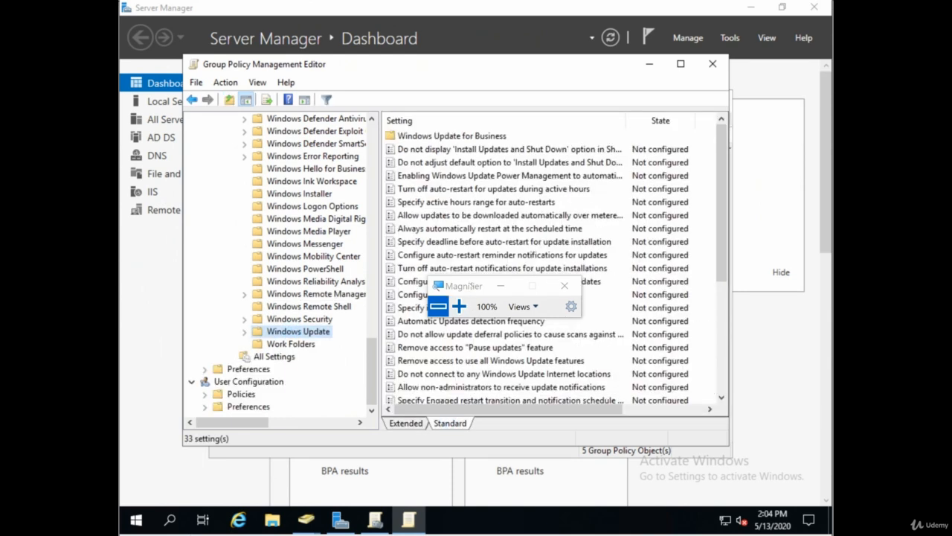
Locate the Configure Automatic Updates and Specify intranet Microsoft update service location policies in the Windows Update settings.
{"action": "left_click_drag", "start_coordinate": [473, 285], "coordinate": [653, 435]}
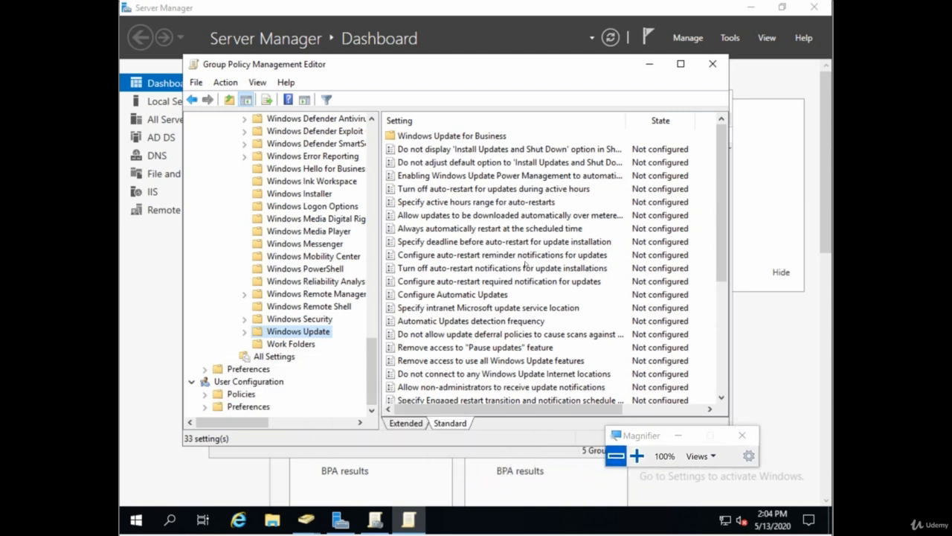
{"action": "left_click", "coordinate": [636, 456]}
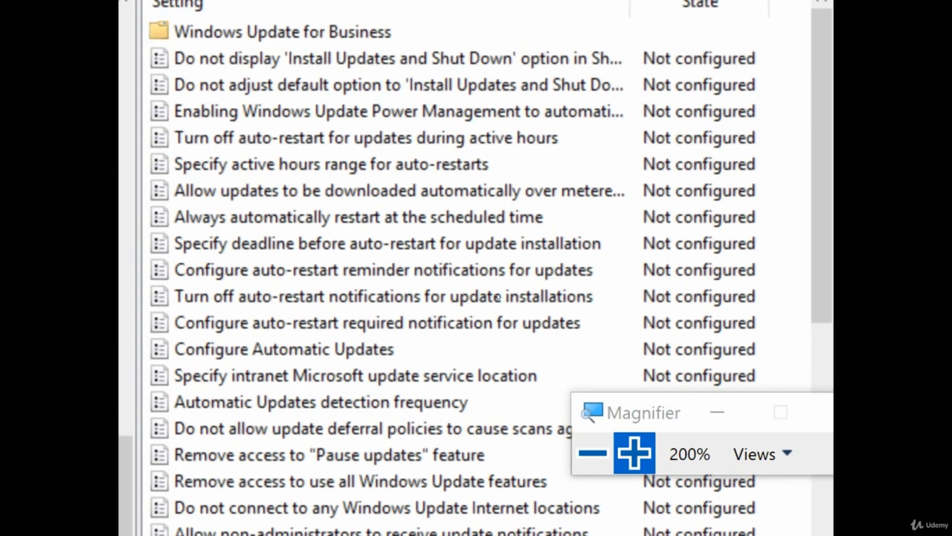
{"action": "double_click", "coordinate": [418, 349]}
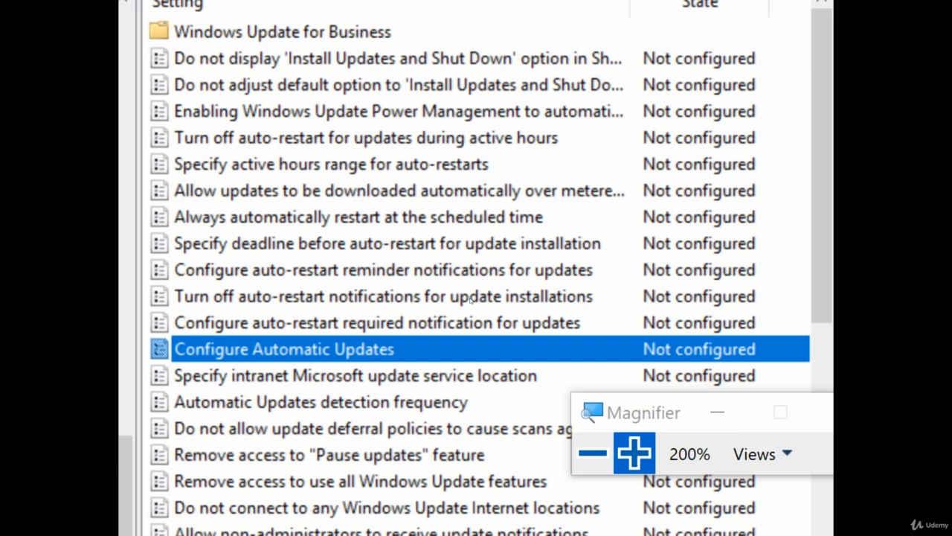
{"action": "key", "text": "Down"}
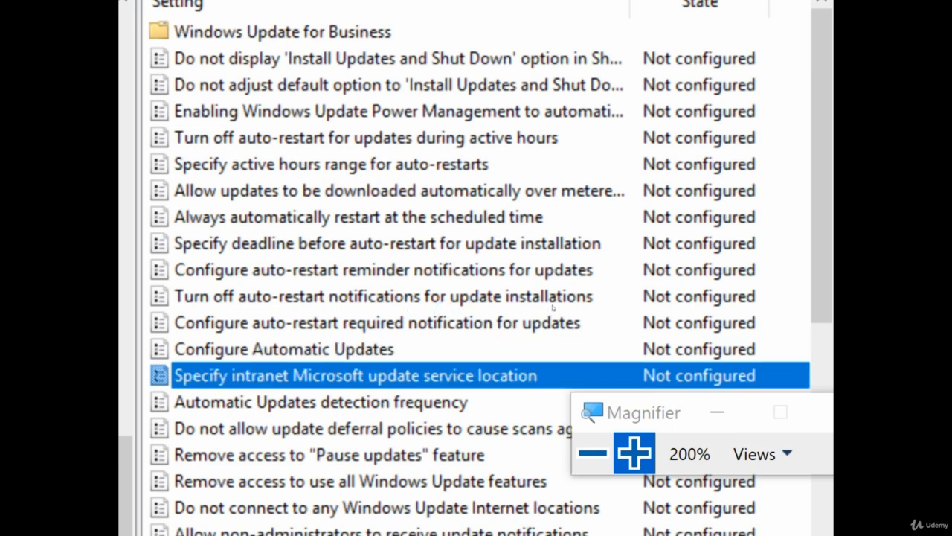
{"action": "key", "text": "Up"}
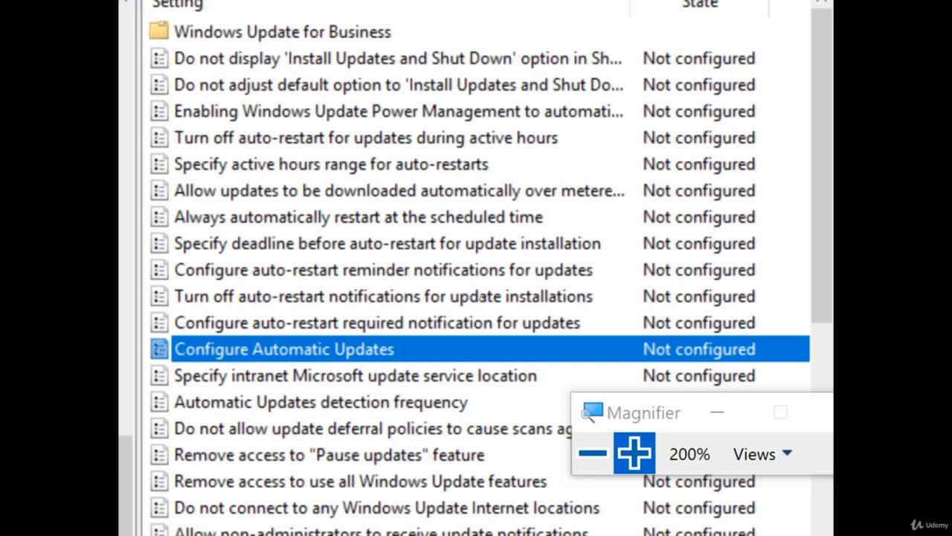
{"action": "key", "text": "Down"}
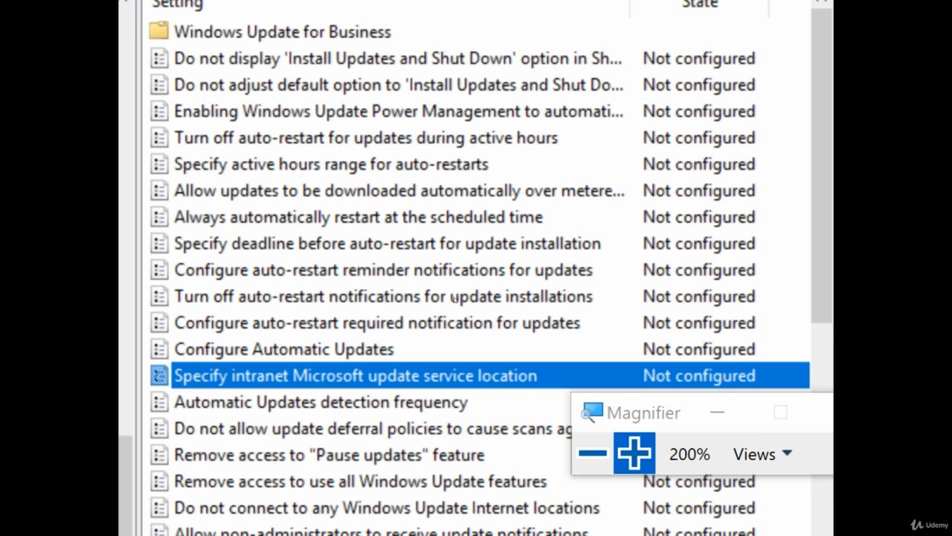
Enable the Configure Automatic Updates policy with the option 4 - Auto download and schedule the install.
{"action": "key", "text": "Up"}
{"action": "key", "text": "Return"}
{"action": "key", "text": "super+minus"}
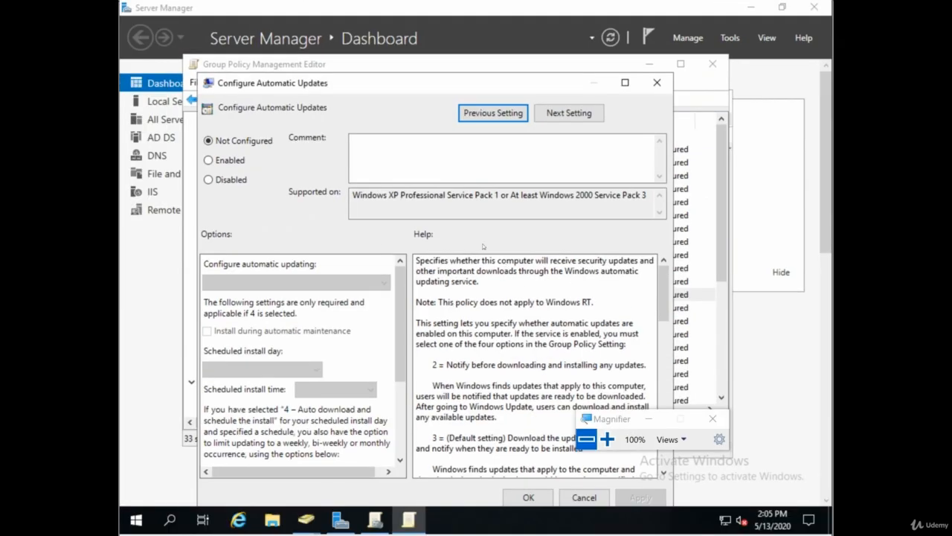
{"action": "left_click", "coordinate": [228, 160]}
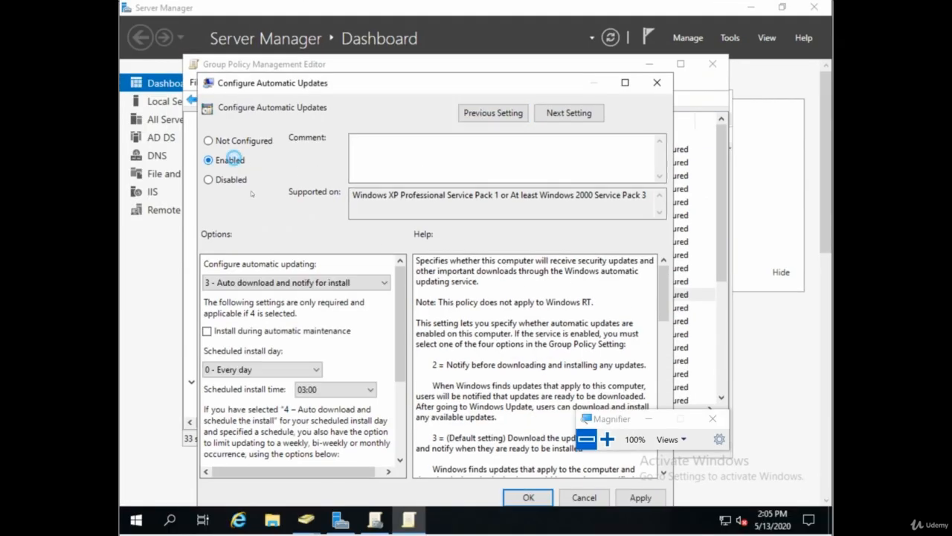
{"action": "left_click", "coordinate": [242, 285]}
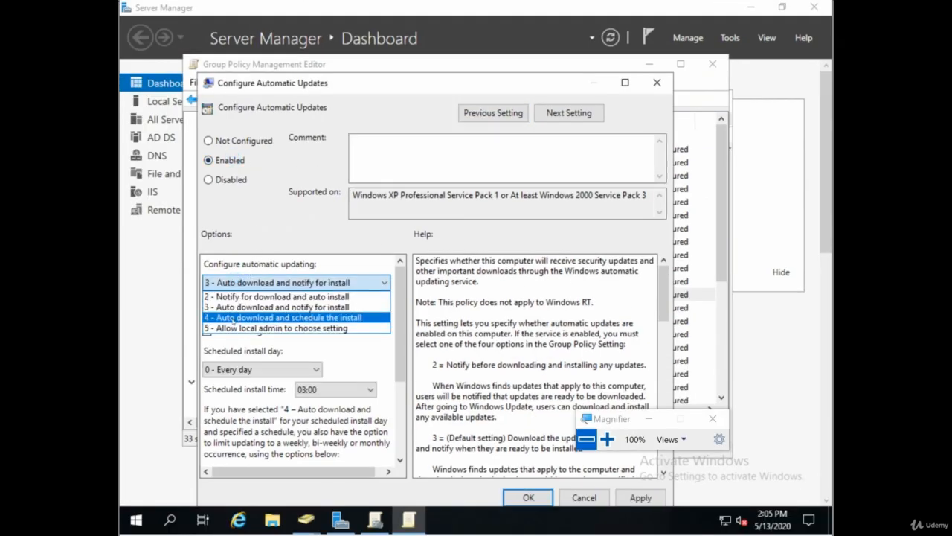
{"action": "left_click", "coordinate": [231, 318]}
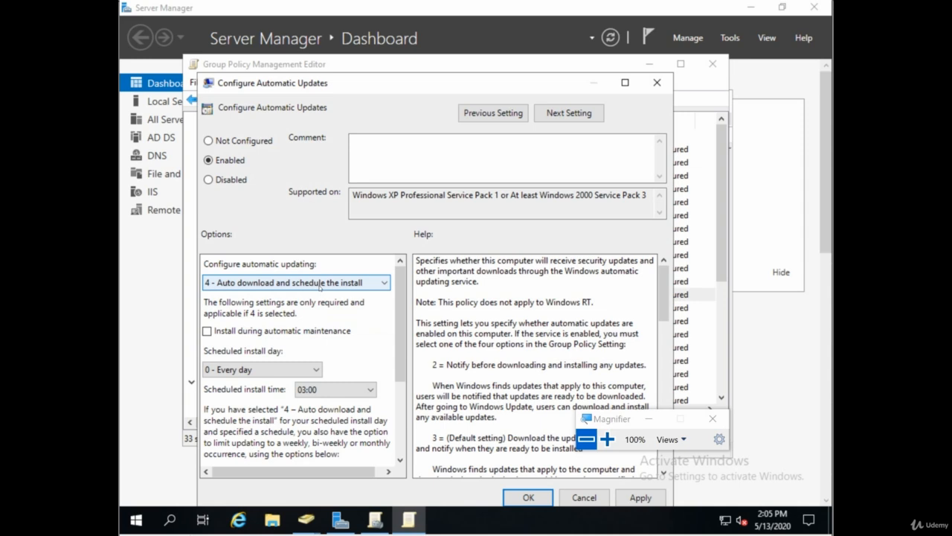
Schedule the automatic update installation for 4 - Every Wednesday at 00:00 and save the policy setting.
{"action": "left_click", "coordinate": [268, 369]}
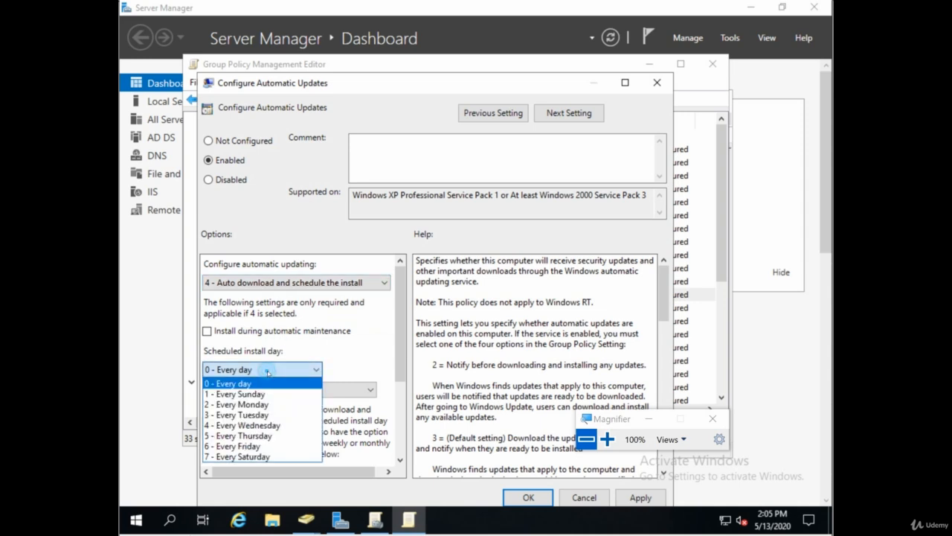
{"action": "left_click", "coordinate": [253, 425]}
{"action": "left_click", "coordinate": [320, 389]}
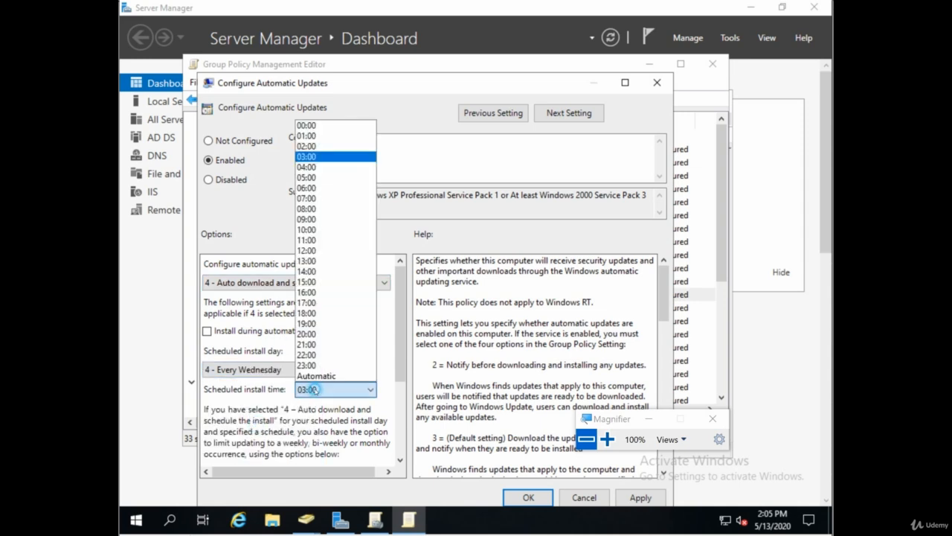
{"action": "left_click", "coordinate": [316, 125]}
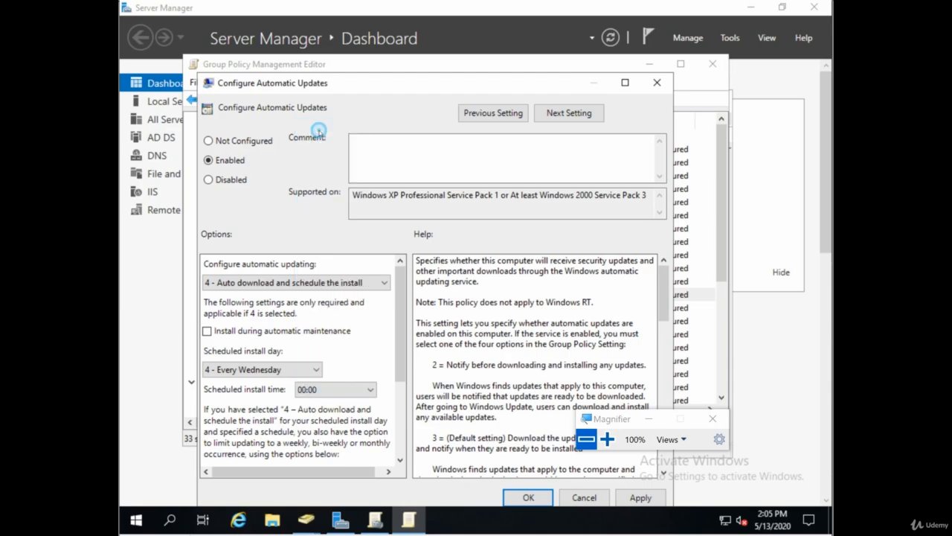
{"action": "left_click", "coordinate": [607, 439]}
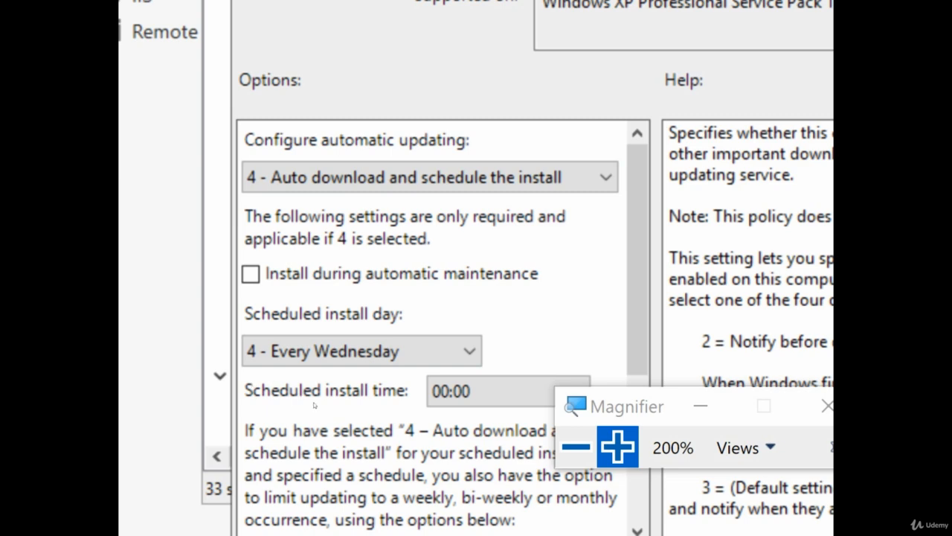
{"action": "left_click", "coordinate": [576, 447]}
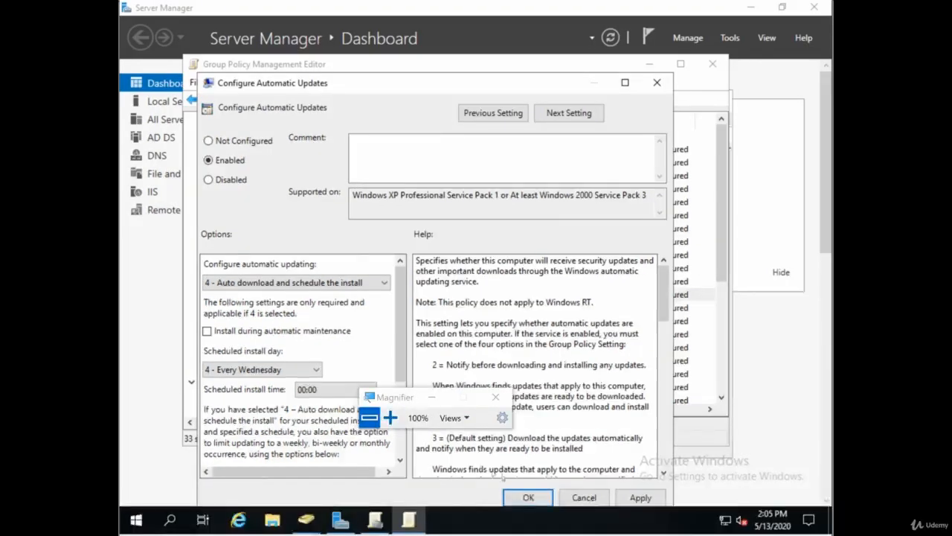
{"action": "left_click", "coordinate": [521, 496]}
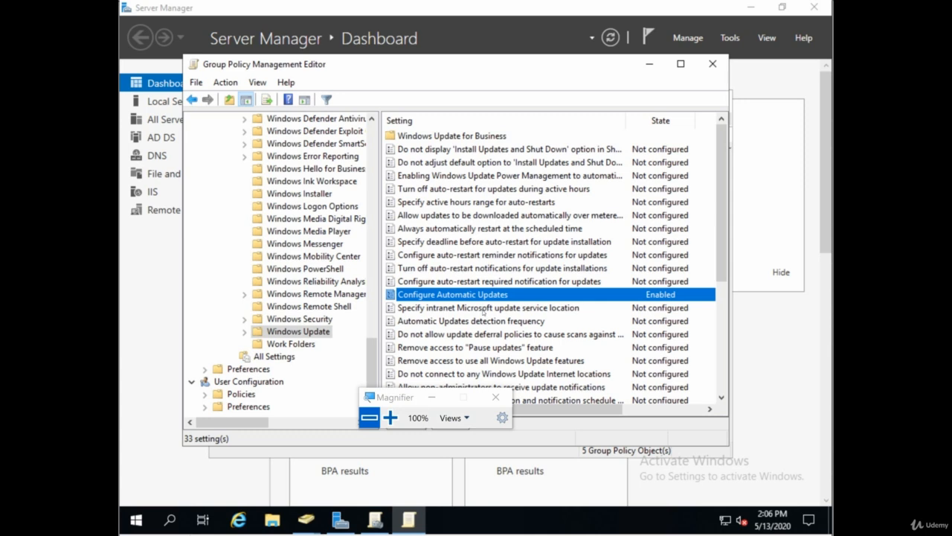
{"action": "double_click", "coordinate": [485, 308]}
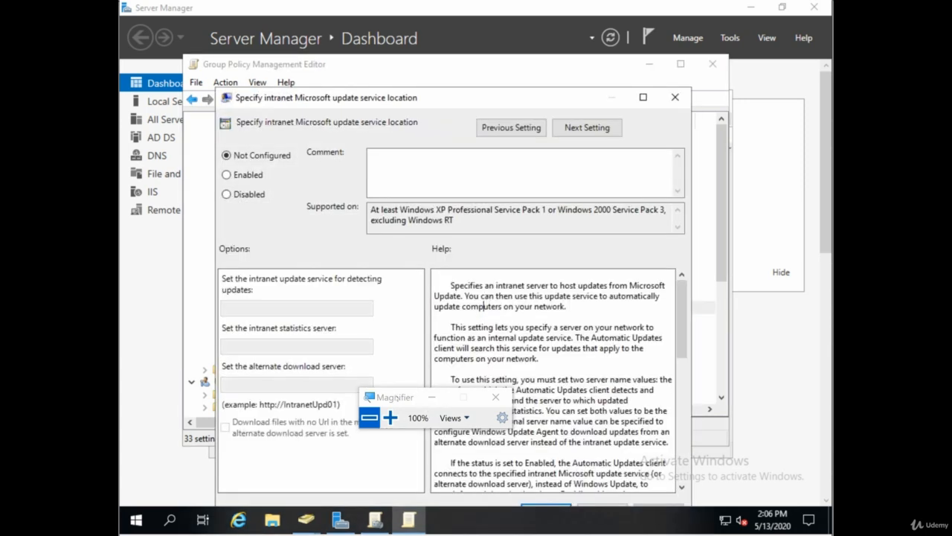
{"action": "left_click", "coordinate": [257, 180]}
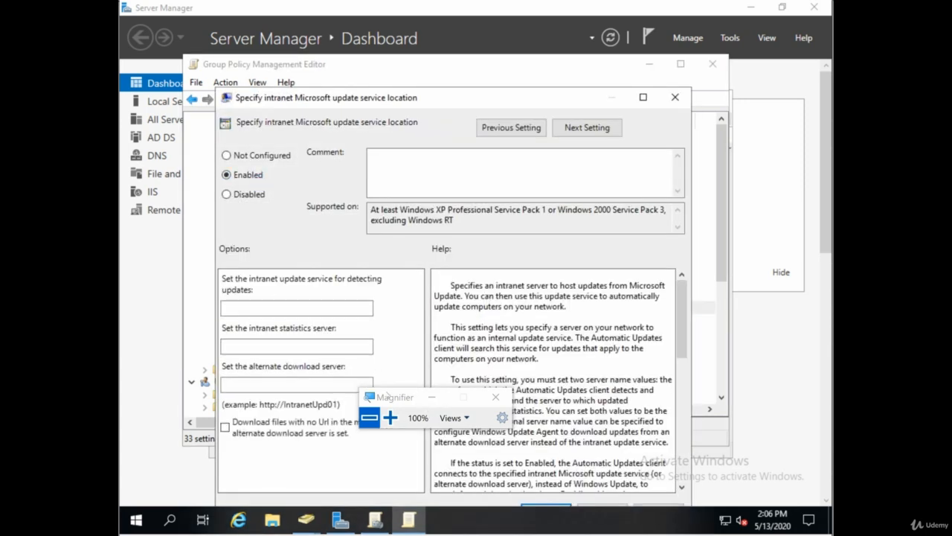
{"action": "left_click", "coordinate": [390, 417]}
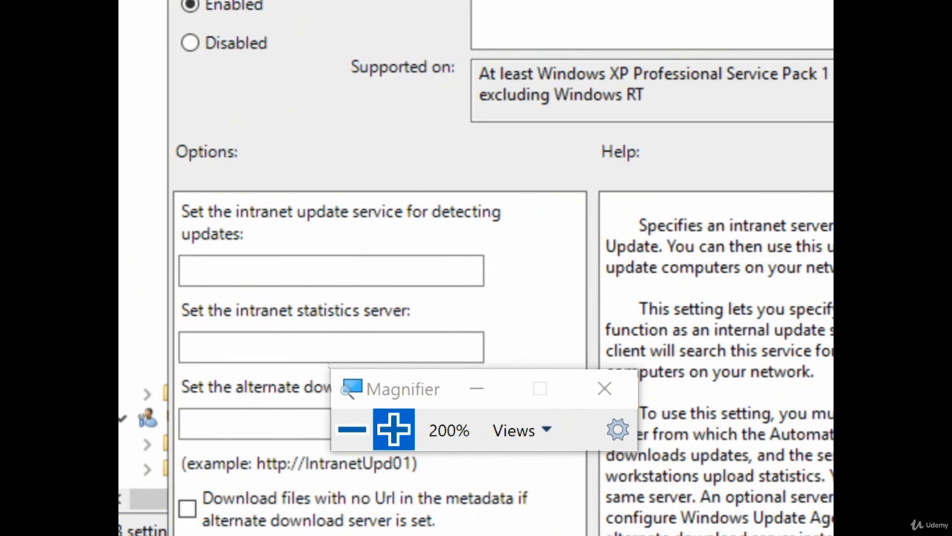
{"action": "left_click_drag", "start_coordinate": [379, 380], "coordinate": [542, 431]}
{"action": "left_click", "coordinate": [260, 275]}
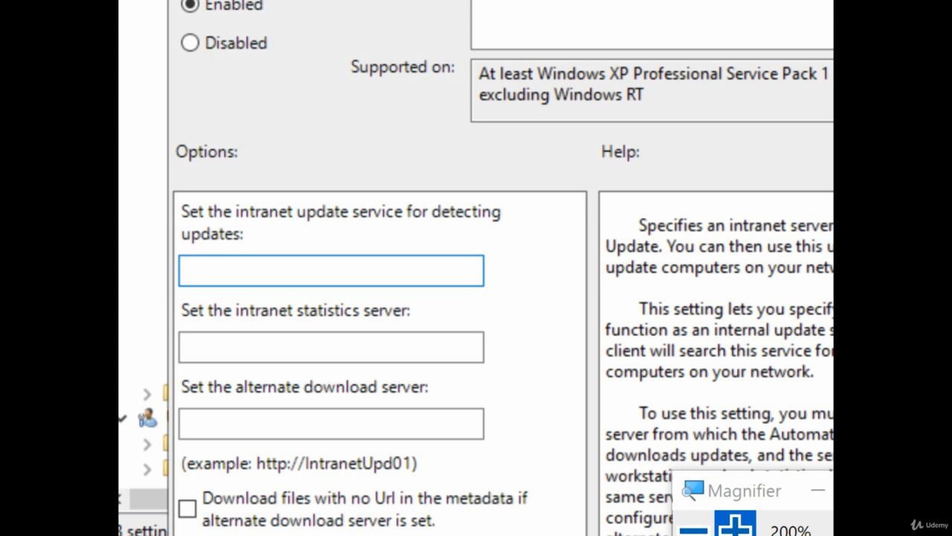
{"action": "type", "text": "http://"}
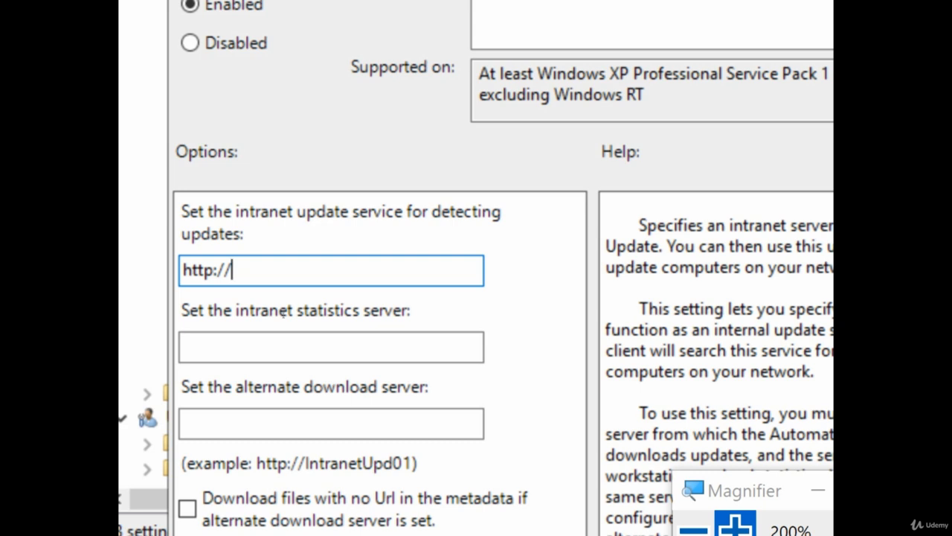
{"action": "type", "text": "nyc-wsus"}
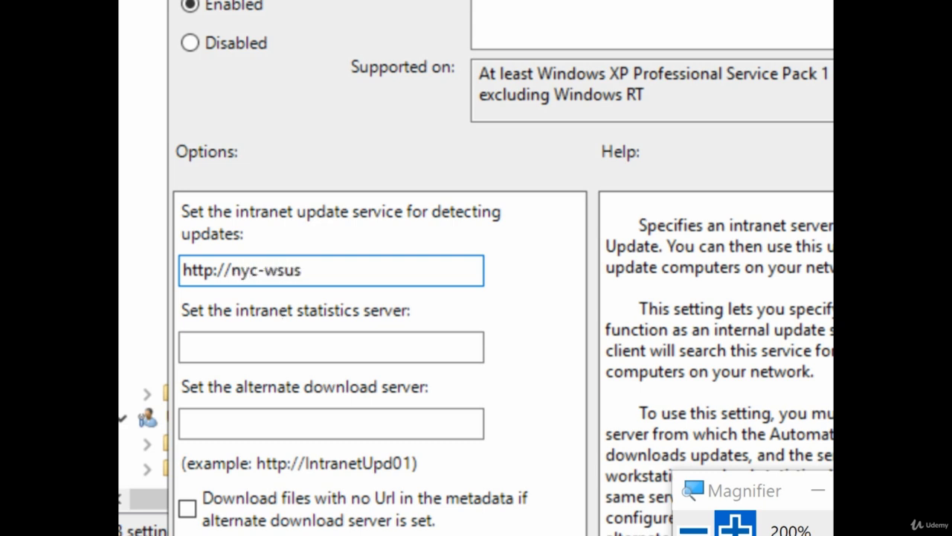
{"action": "type", "text": ".examlabpr"}
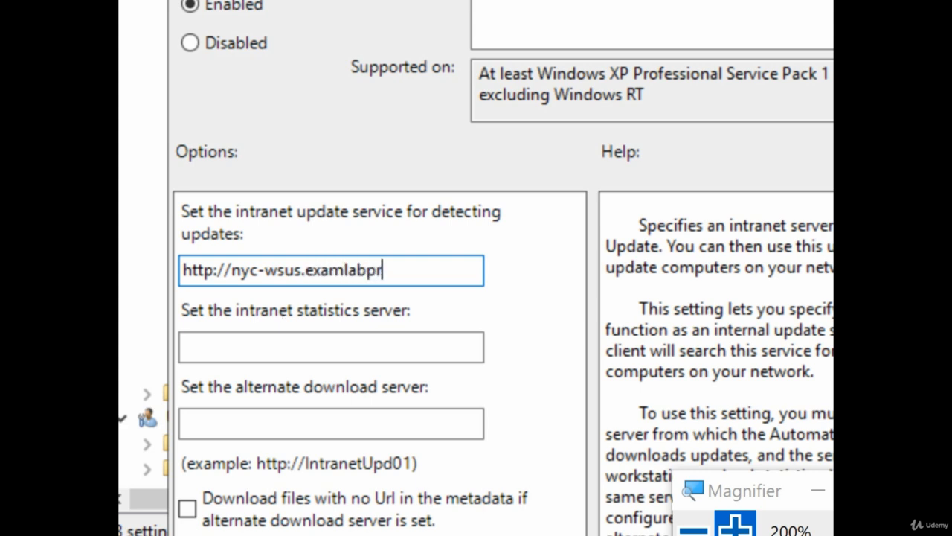
{"action": "type", "text": "actice.com:"}
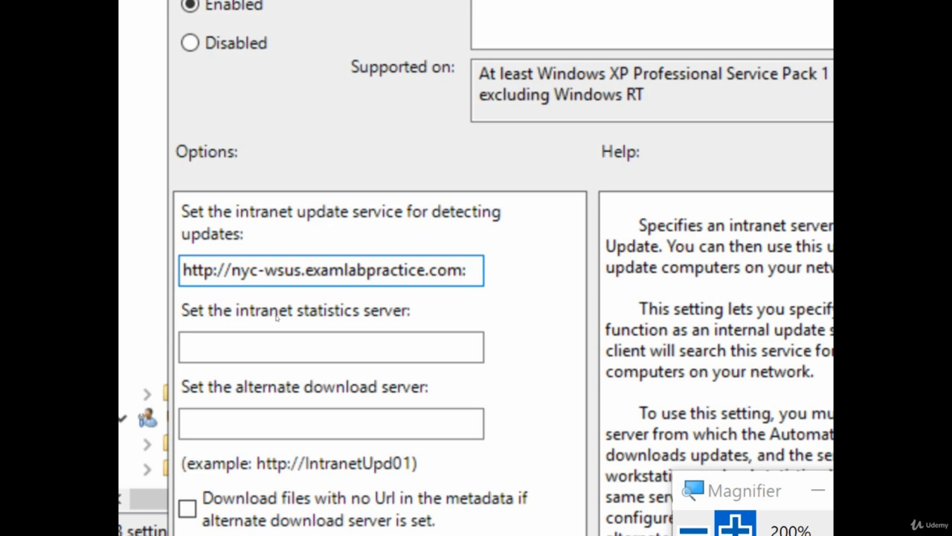
{"action": "type", "text": "8530"}
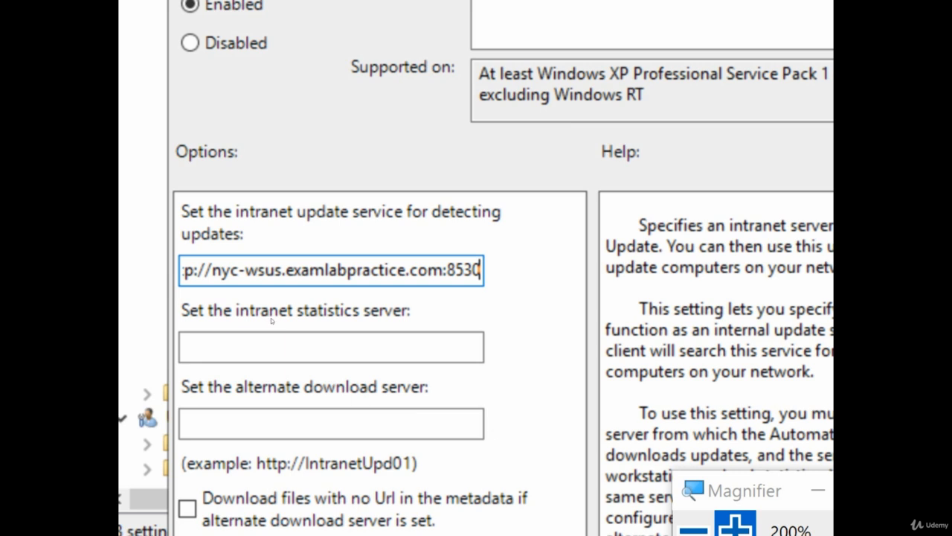
Copy the update detection service address into the intranet statistics server setting.
{"action": "key", "text": "ctrl+a"}
{"action": "key", "text": "ctrl+c"}
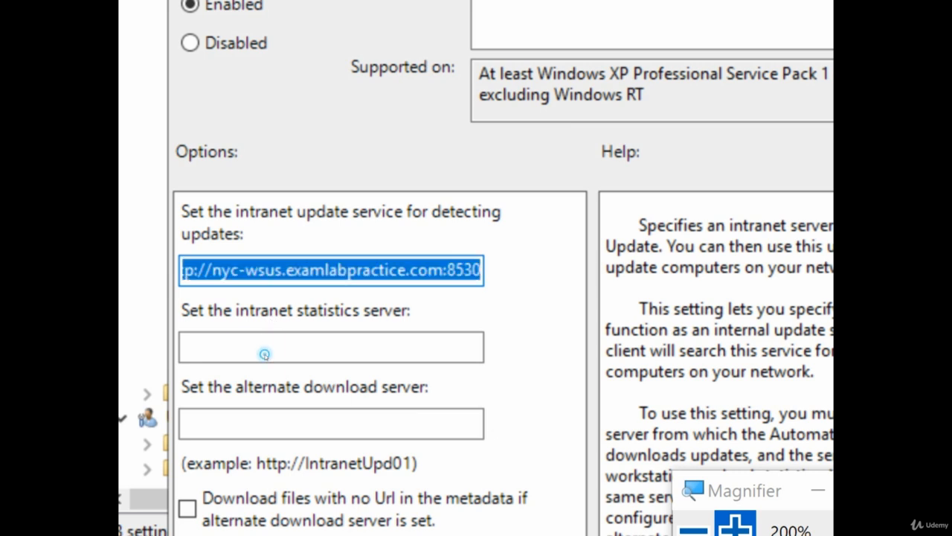
{"action": "left_click", "coordinate": [264, 354]}
{"action": "key", "text": "ctrl+v"}
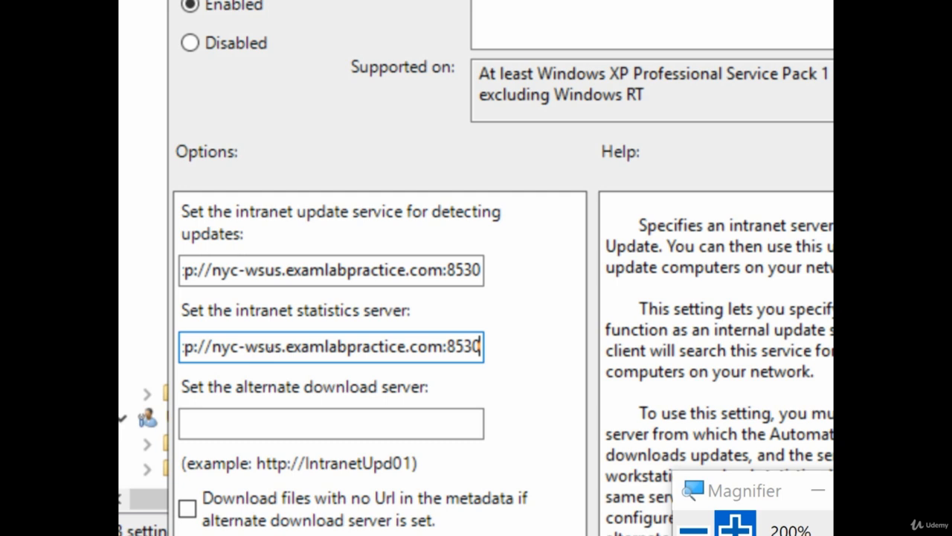
{"action": "left_click_drag", "start_coordinate": [264, 348], "coordinate": [182, 348]}
{"action": "left_click", "coordinate": [265, 348]}
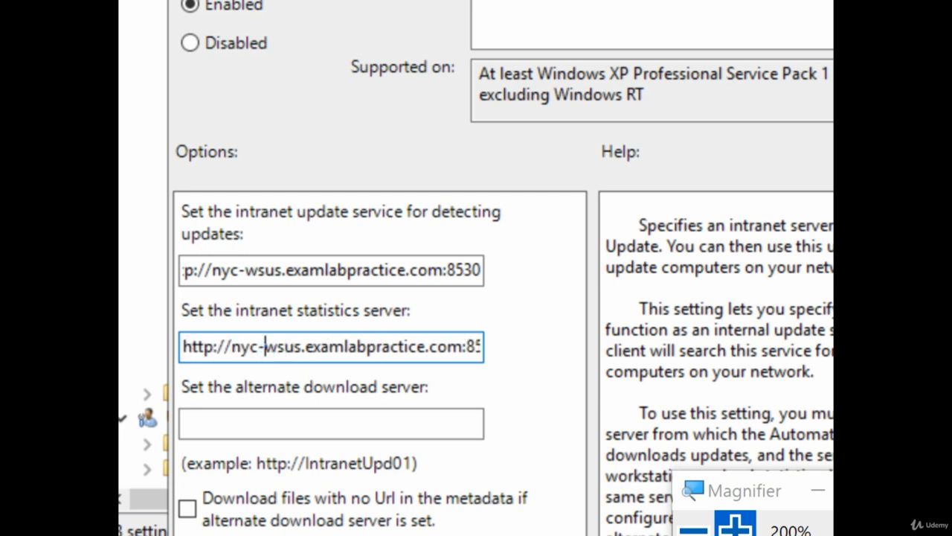
Check the start of the statistics server address and save the intranet update service location policy.
{"action": "key", "text": "super"}
{"action": "key", "text": "super"}
{"action": "left_click", "coordinate": [693, 527]}
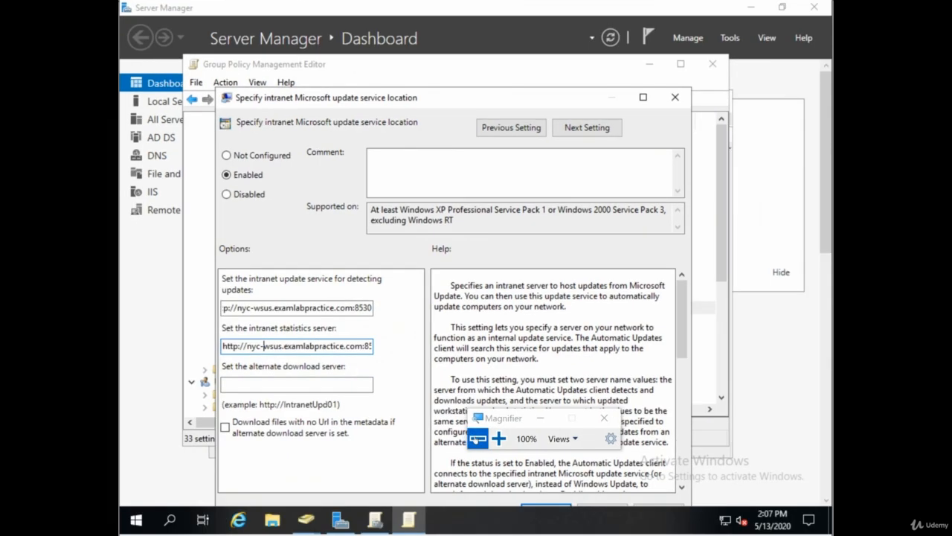
{"action": "left_click_drag", "start_coordinate": [310, 346], "coordinate": [203, 353]}
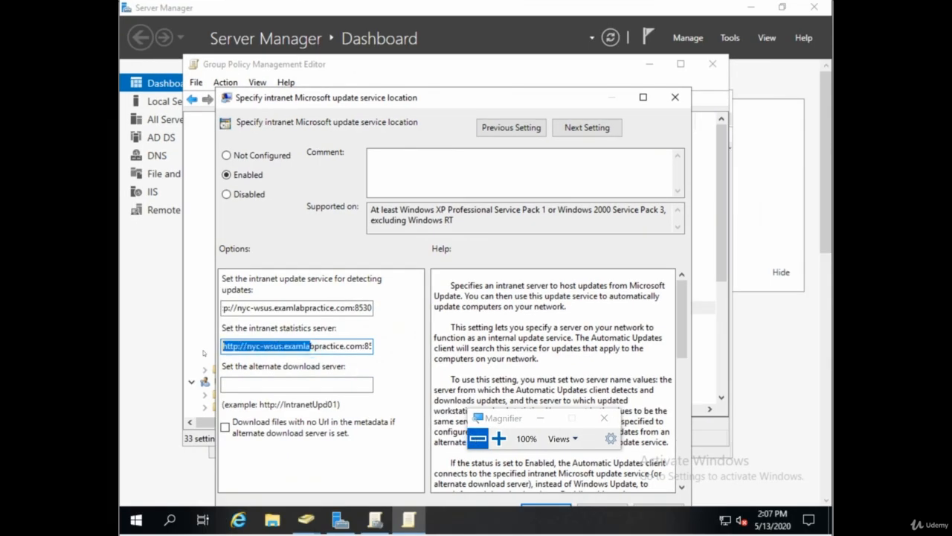
{"action": "left_click", "coordinate": [268, 346]}
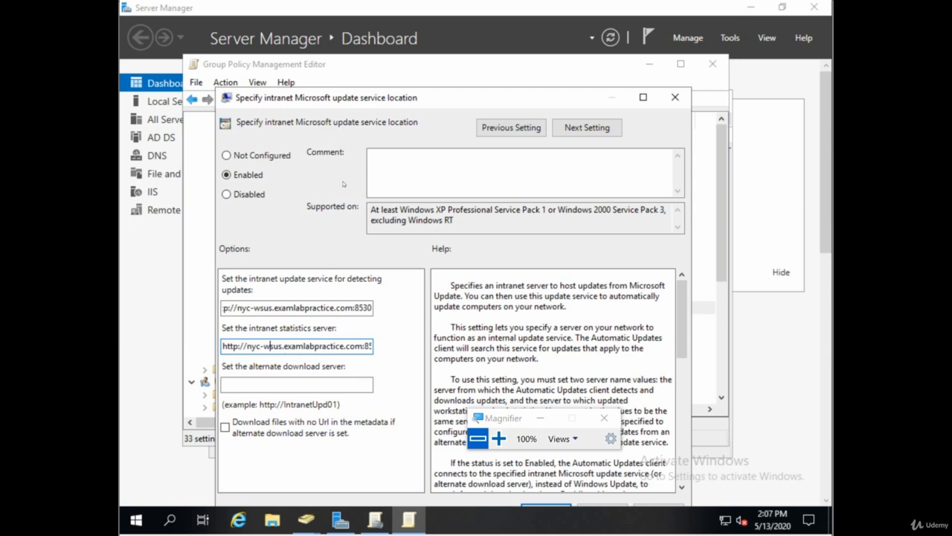
{"action": "left_click_drag", "start_coordinate": [334, 98], "coordinate": [330, 62]}
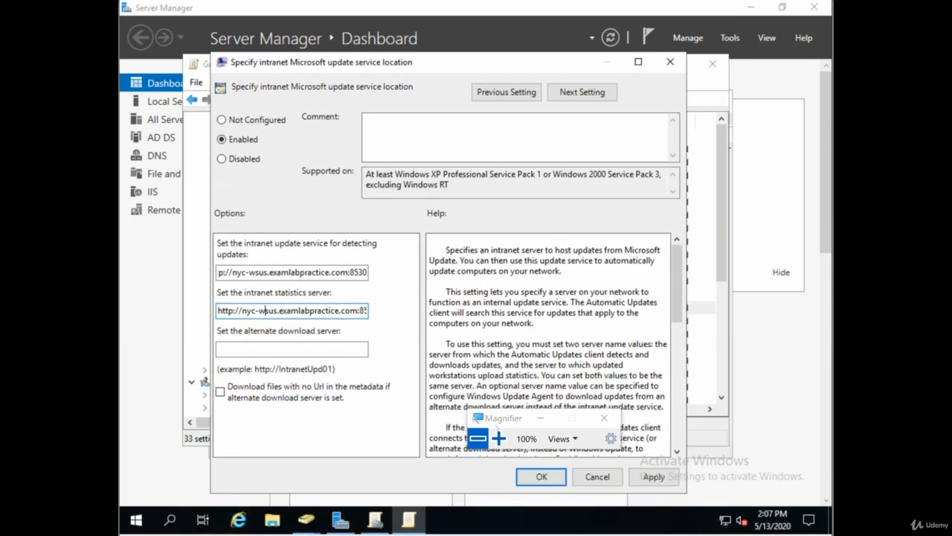
{"action": "left_click_drag", "start_coordinate": [497, 421], "coordinate": [695, 467]}
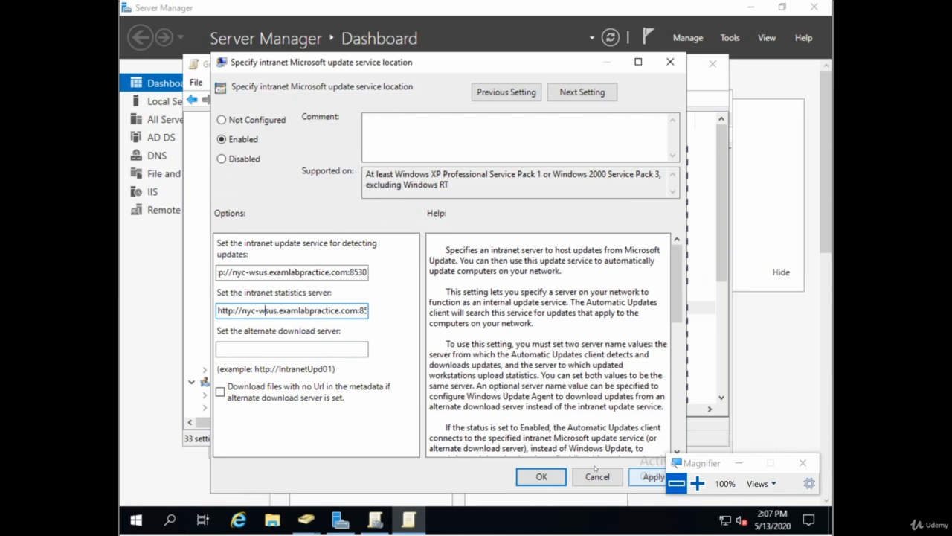
{"action": "left_click", "coordinate": [541, 477]}
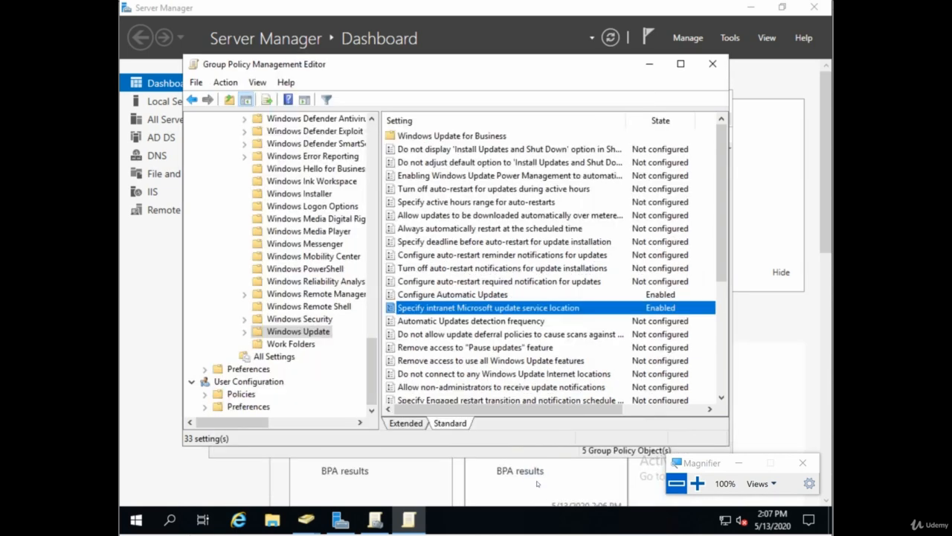
Point out the Configure Automatic Updates and intranet update service location policies, and close the Group Policy Management Editor.
{"action": "left_click", "coordinate": [534, 296]}
{"action": "left_click", "coordinate": [526, 306]}
{"action": "left_click", "coordinate": [519, 296]}
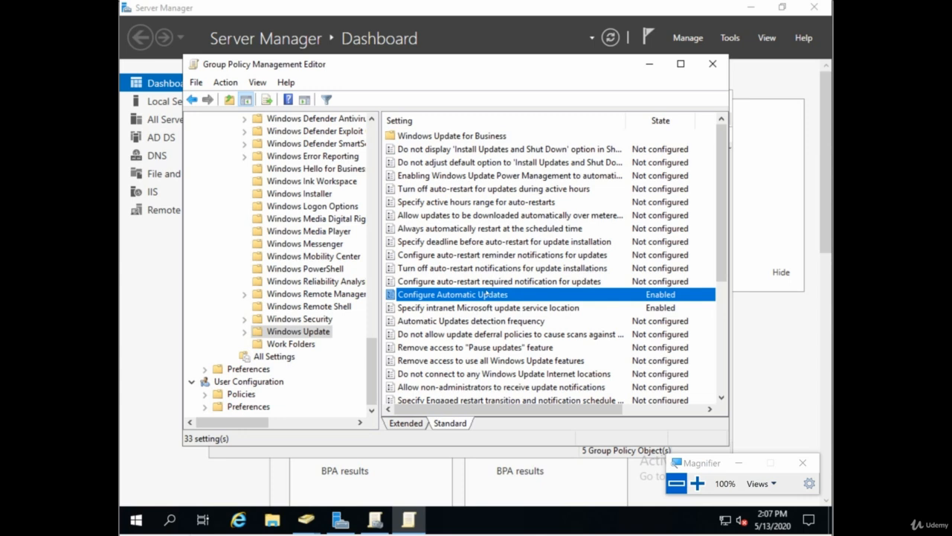
{"action": "left_click", "coordinate": [712, 63]}
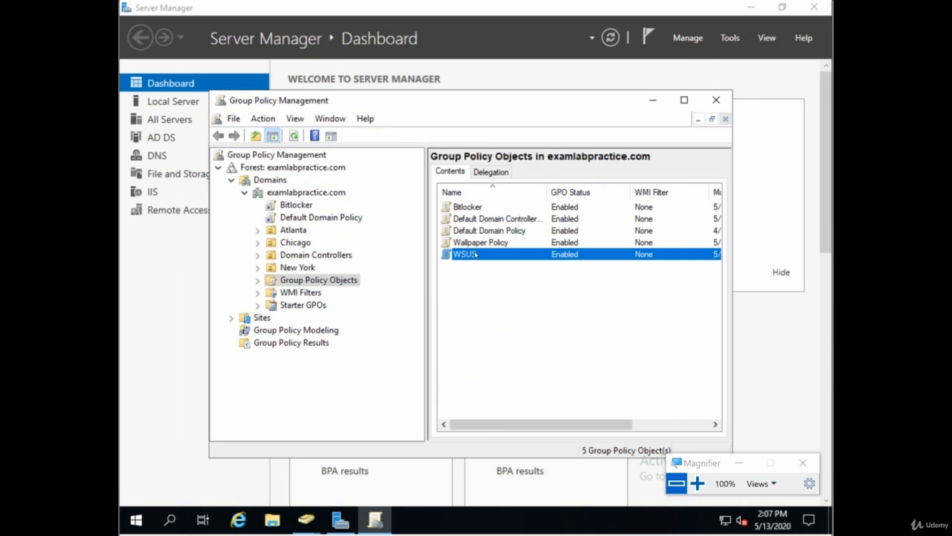
Link the WSUS Group Policy Object to the New York organizational unit and expand that unit to show its contents.
{"action": "left_click_drag", "start_coordinate": [474, 255], "coordinate": [311, 268]}
{"action": "left_click", "coordinate": [510, 302]}
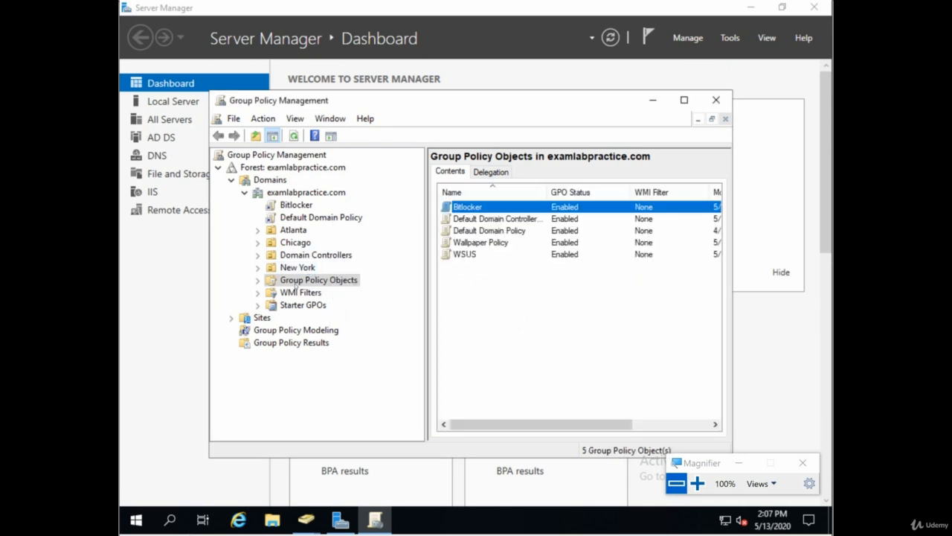
{"action": "left_click", "coordinate": [259, 268]}
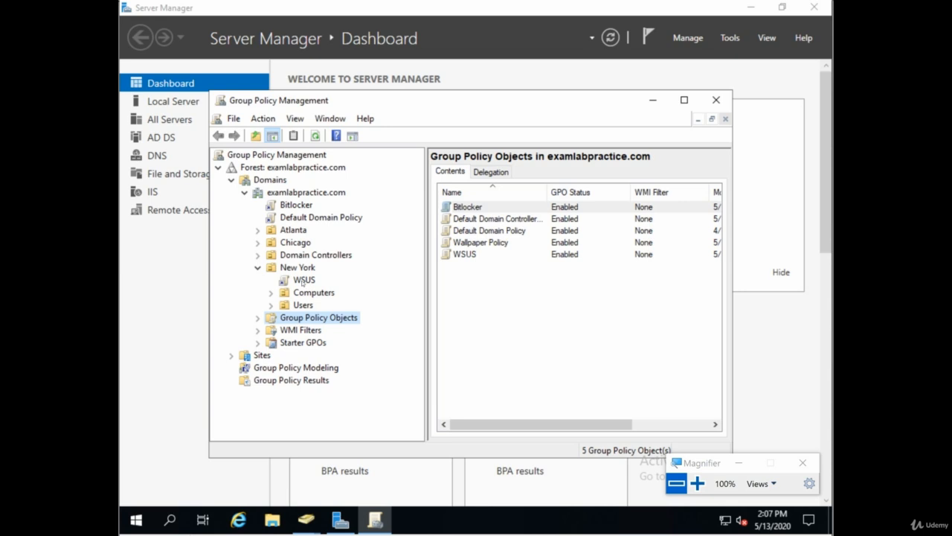